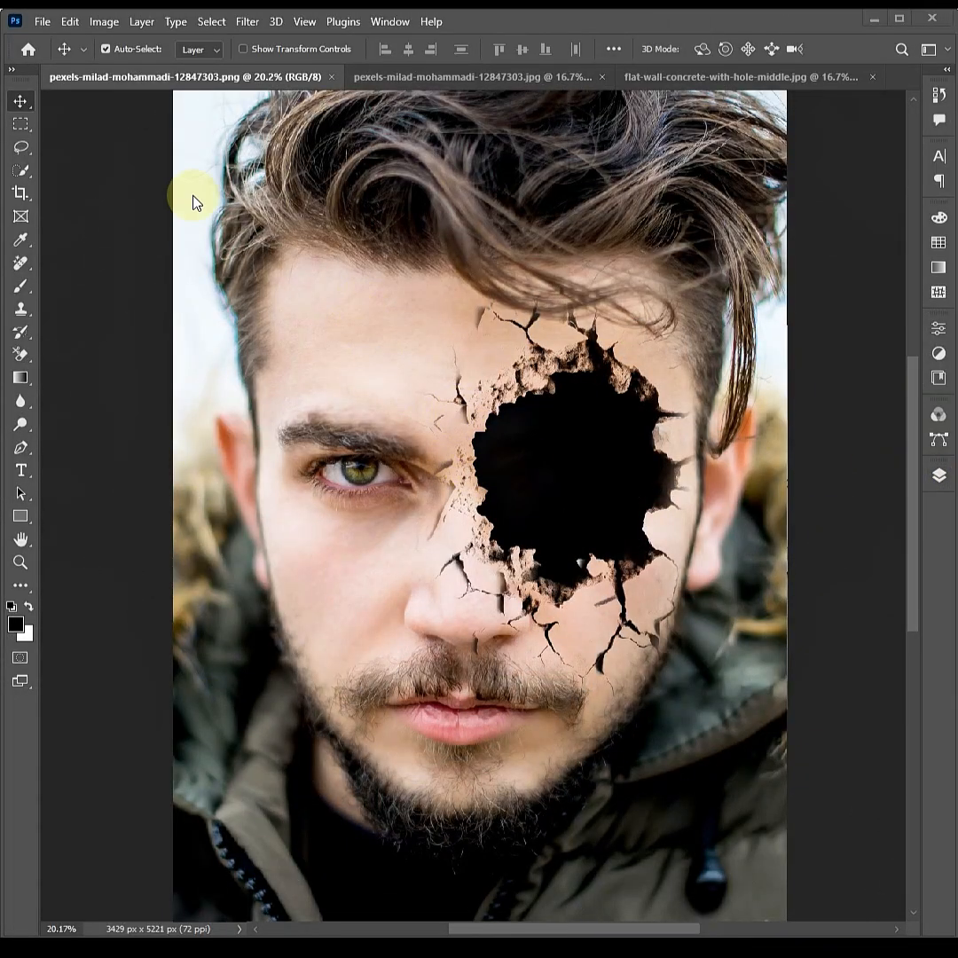
# - Copy the cracked wall layer from flat-wall-concrete-with-hole-middle.jpg into the intact portrait JPG document, placing it over the face
pyautogui.click(40, 23)
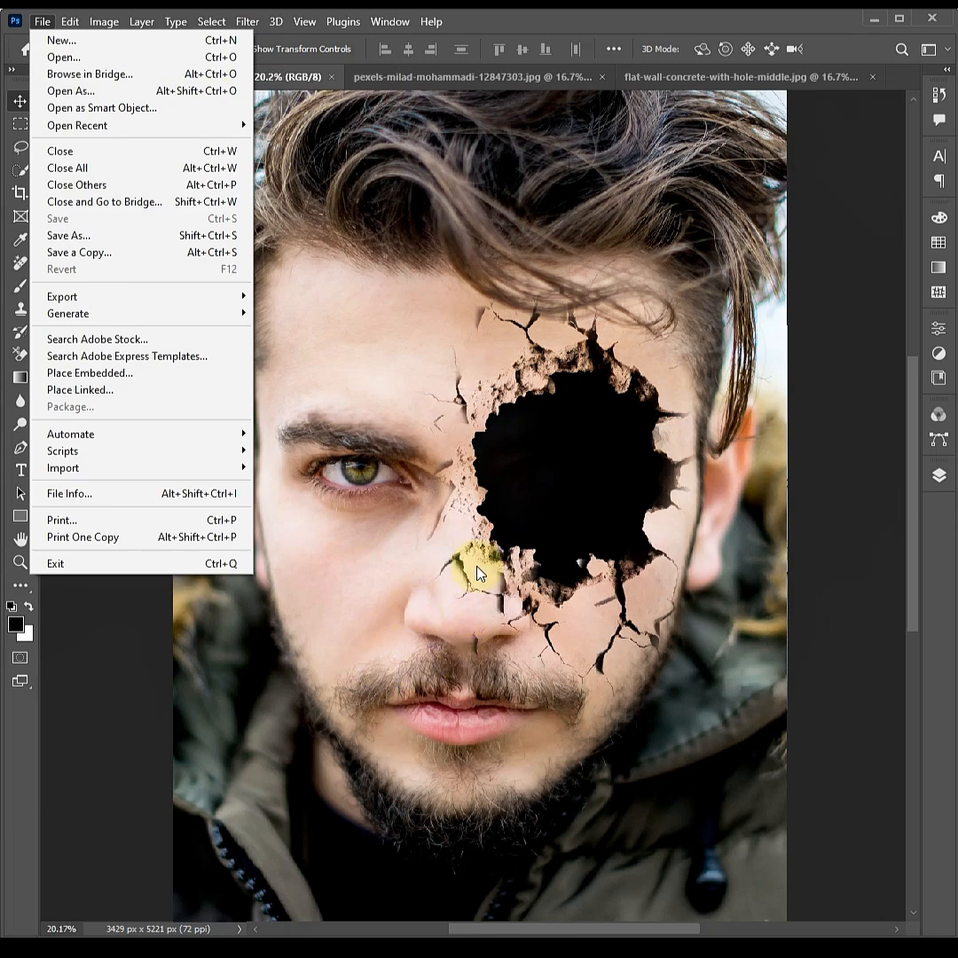
pyautogui.click(546, 80)
pyautogui.click(545, 80)
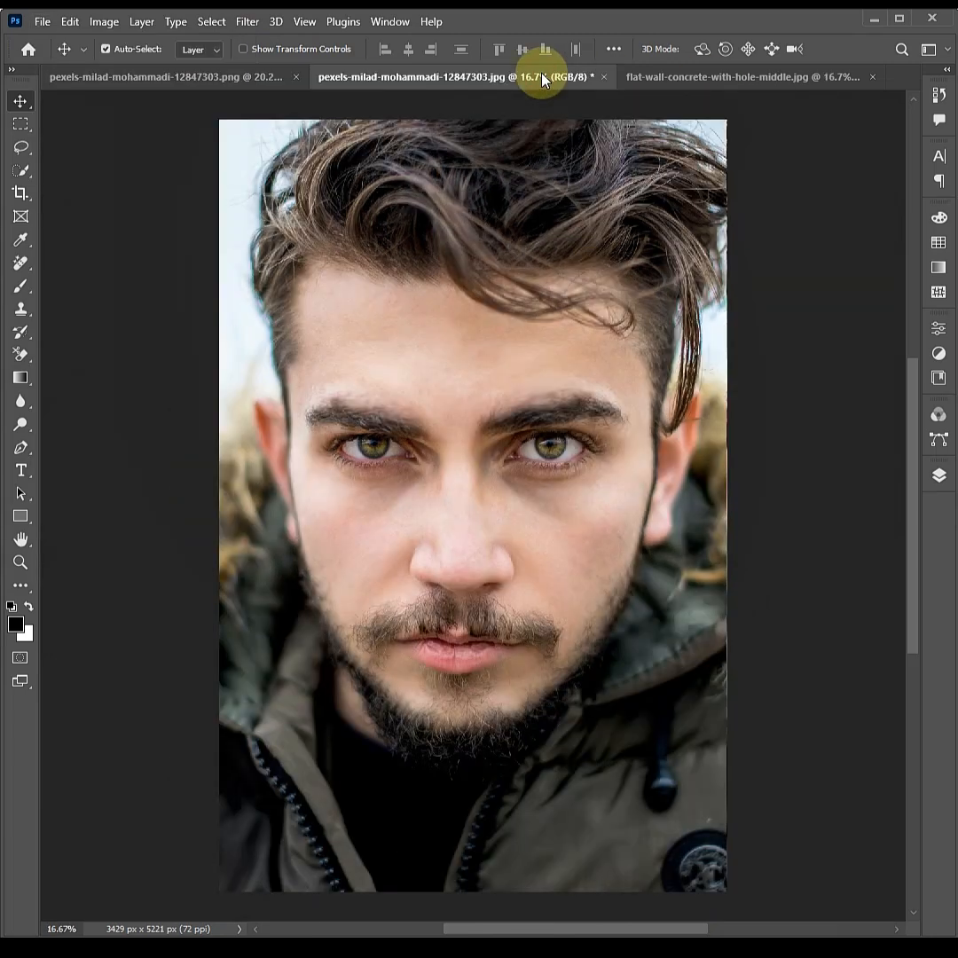
pyautogui.click(667, 80)
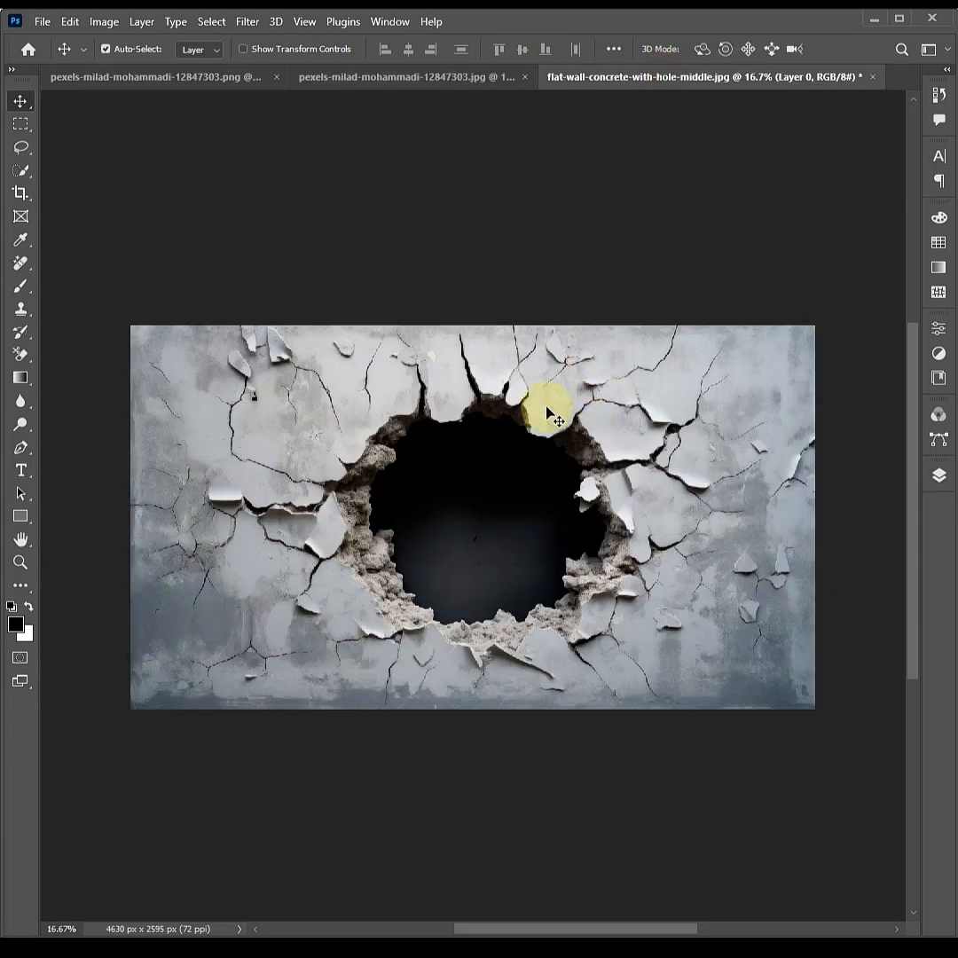
pyautogui.click(947, 482)
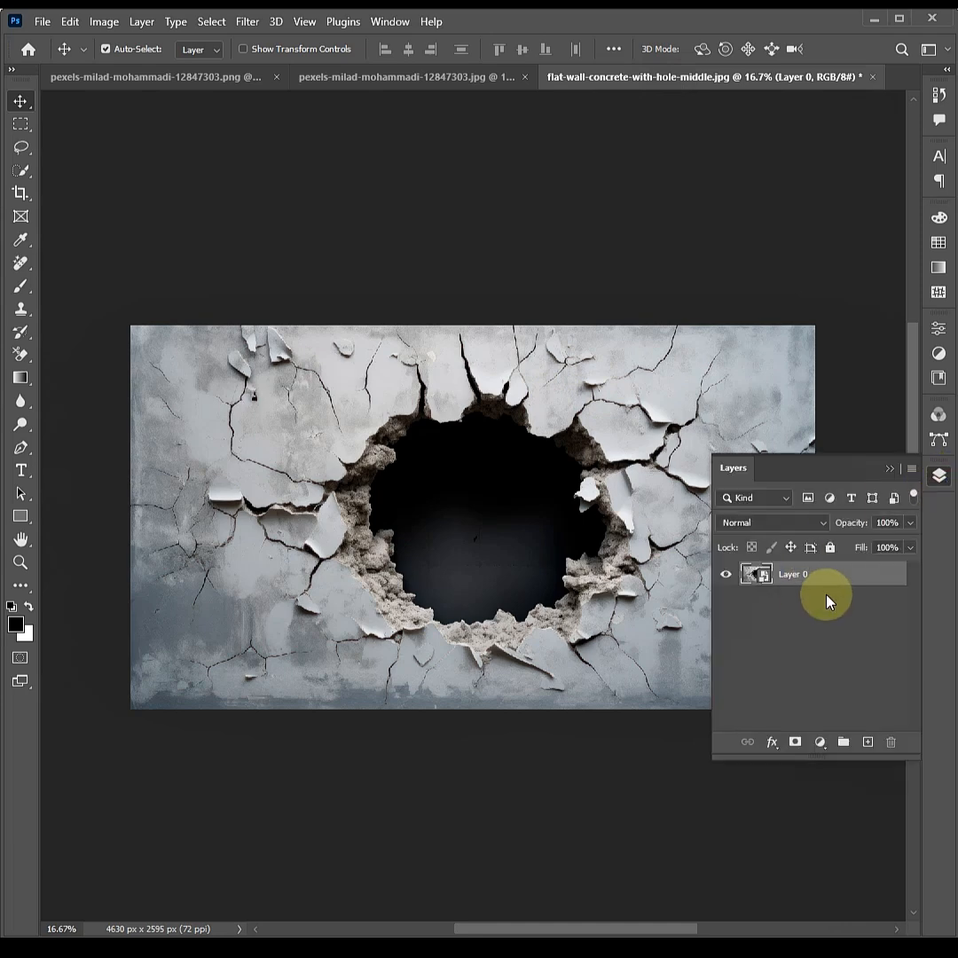
pyautogui.click(19, 102)
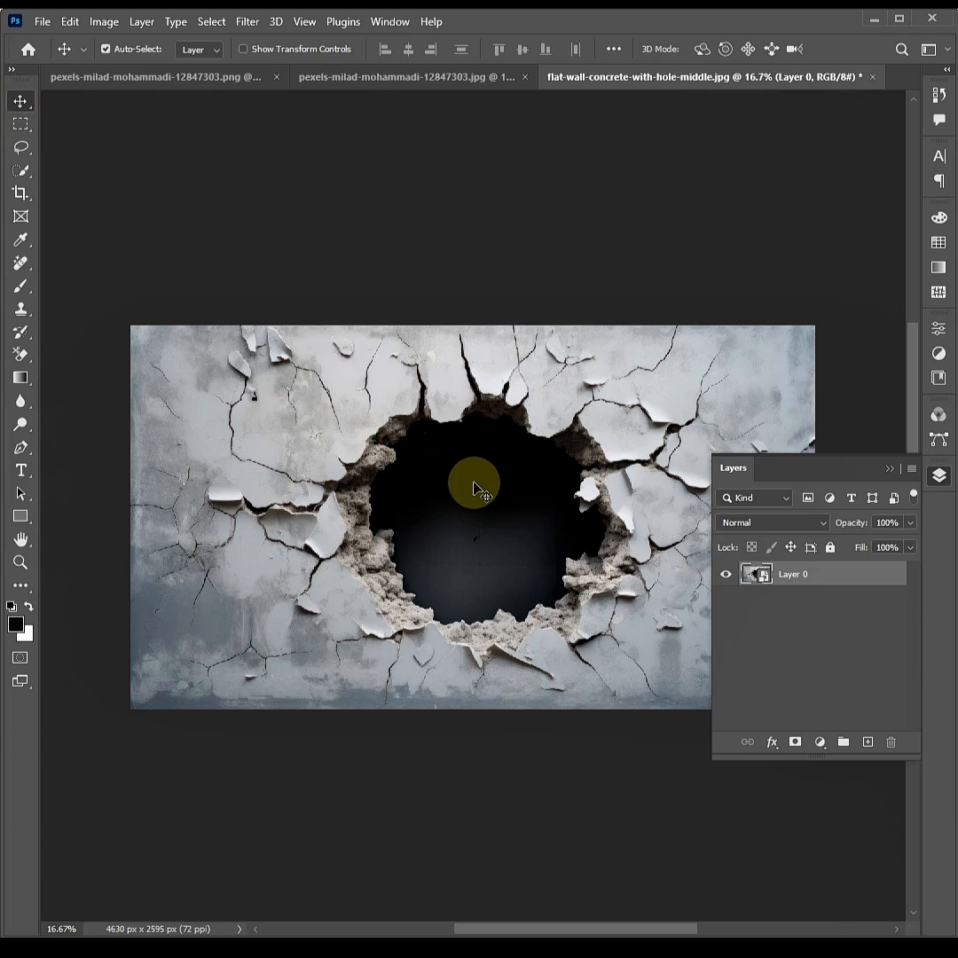
pyautogui.moveTo(477, 491); pyautogui.dragTo(506, 443)
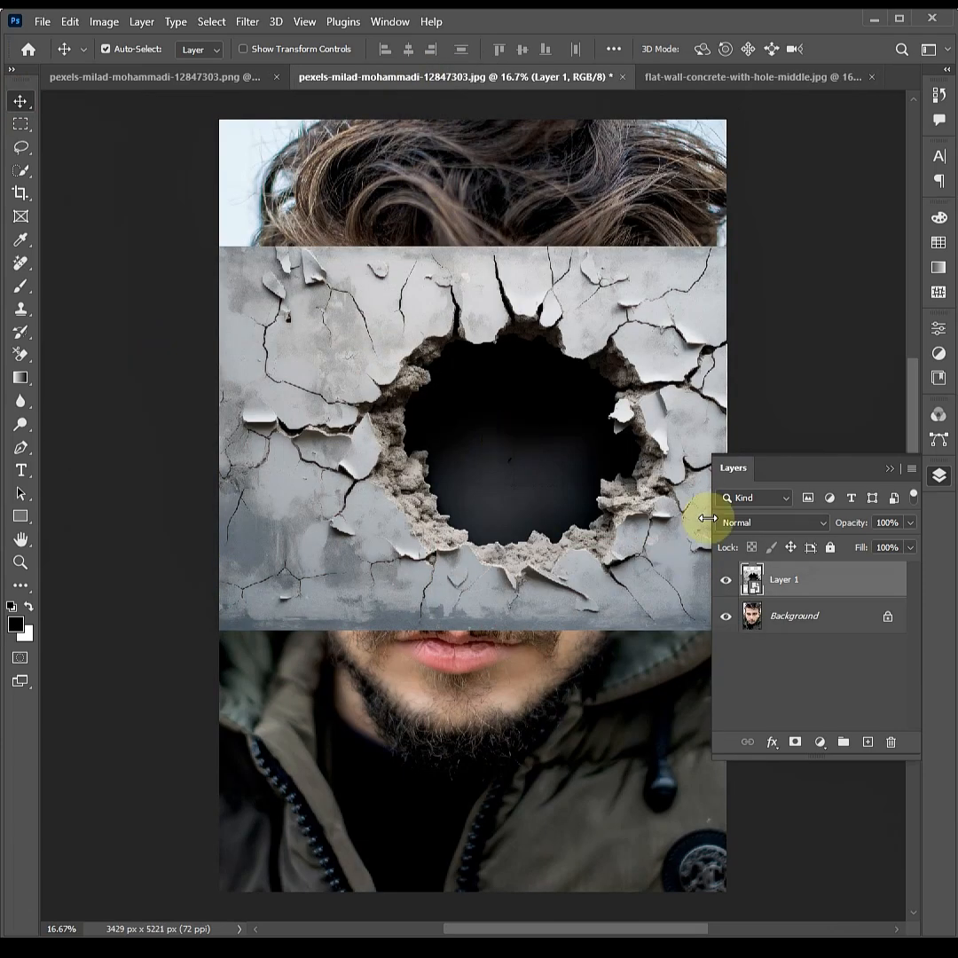
pyautogui.click(889, 468)
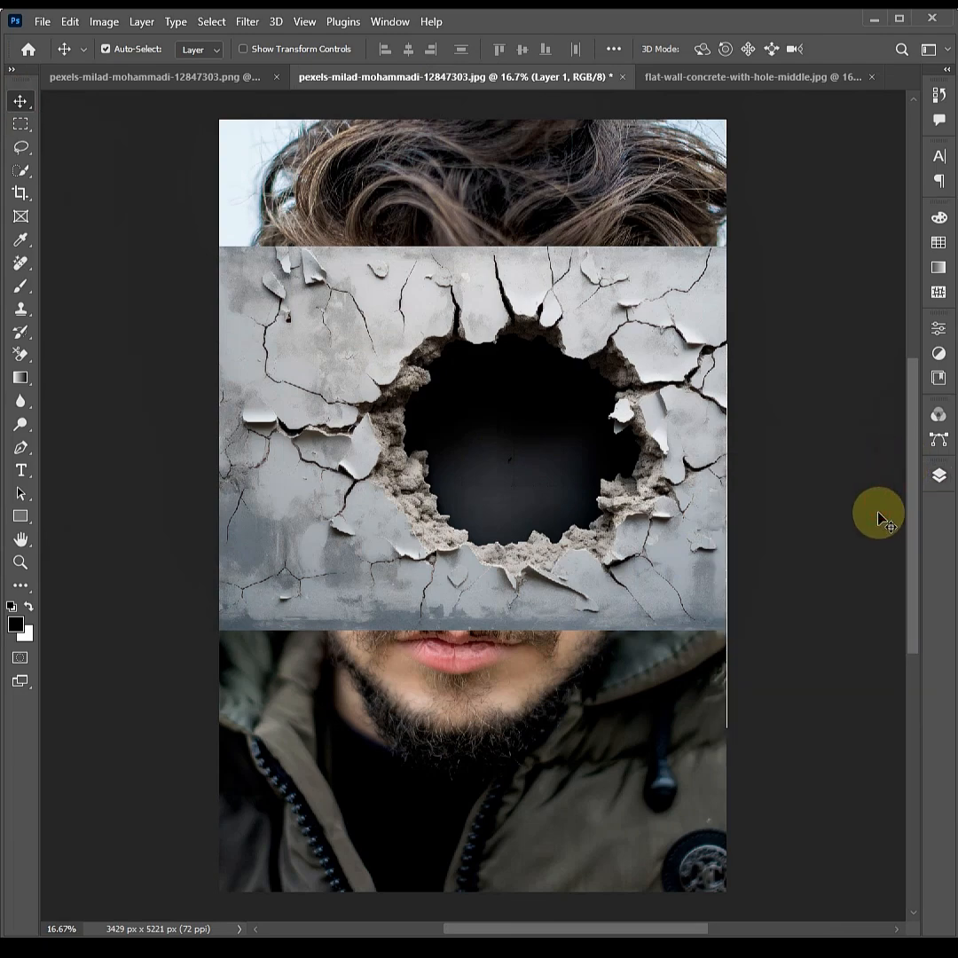
# - Free-transform the wall layer to about 91° rotation and 85% scale, moving its hole over the portrait's right-hand eye
pyautogui.hotkey('ctrl', 't')
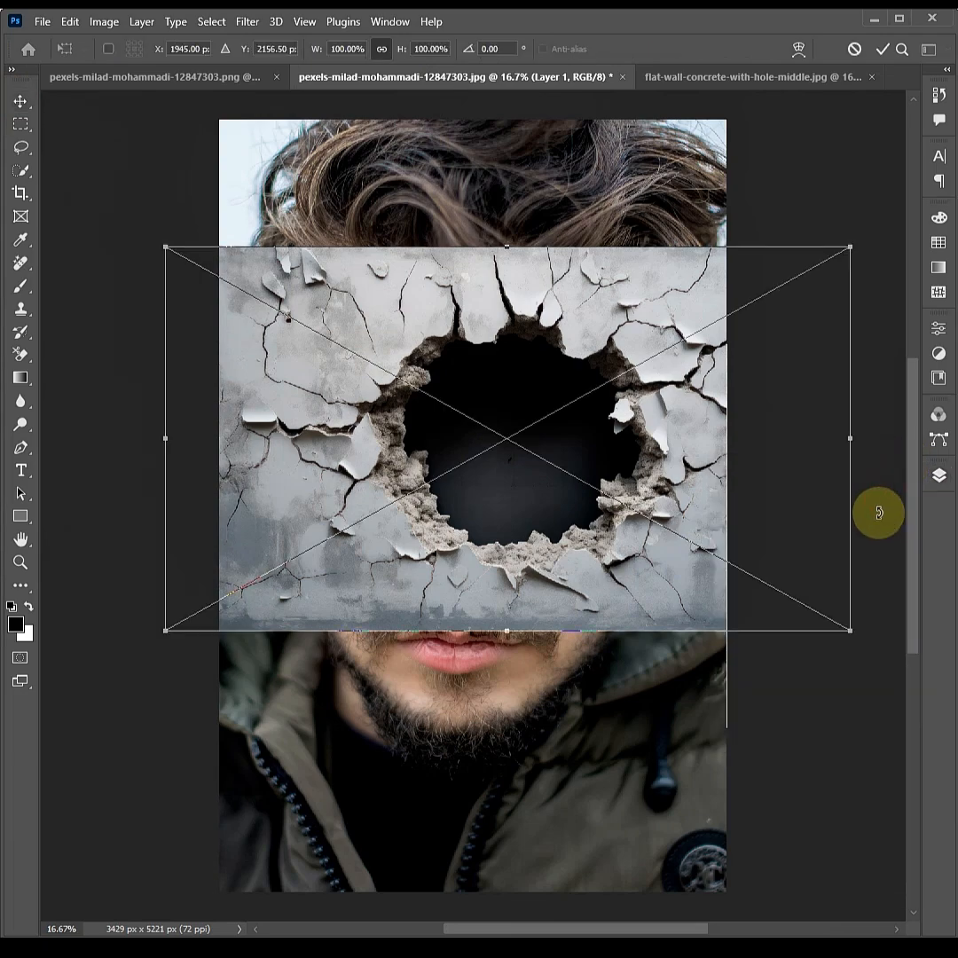
pyautogui.moveTo(862, 634); pyautogui.dragTo(335, 704)
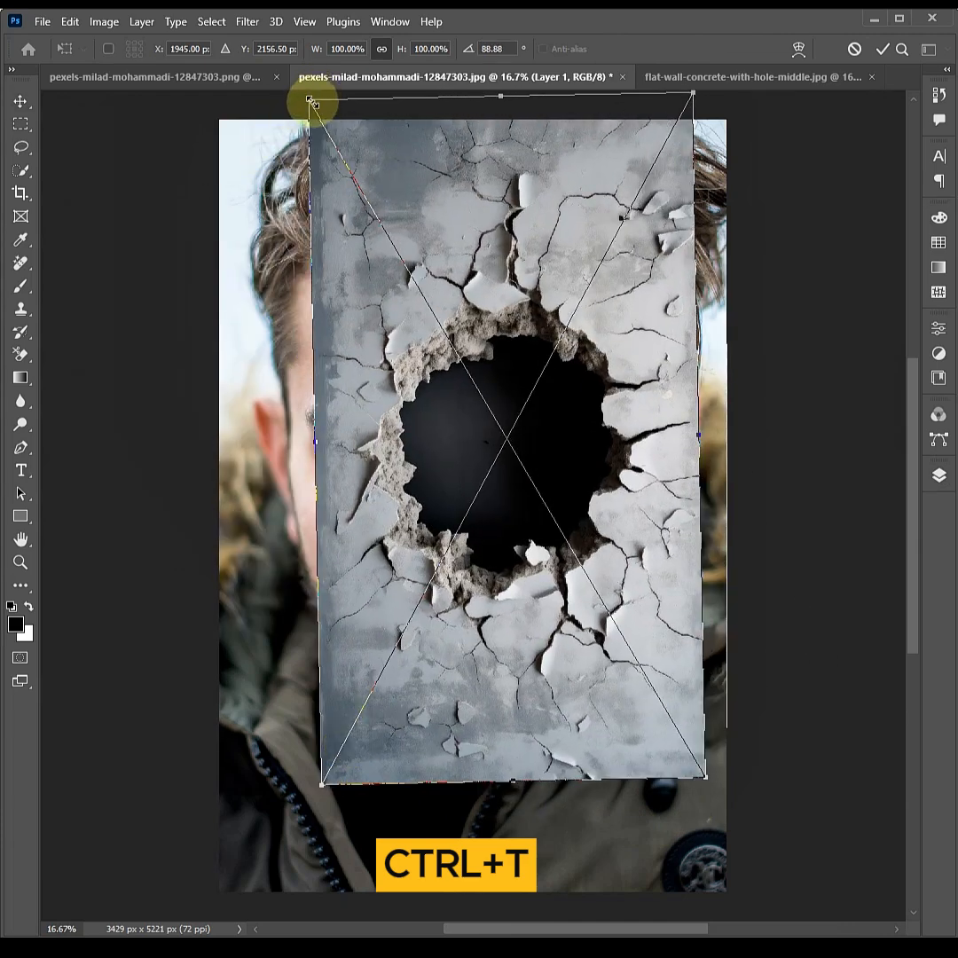
pyautogui.moveTo(312, 102); pyautogui.dragTo(381, 198)
pyautogui.moveTo(517, 512); pyautogui.dragTo(535, 482)
pyautogui.moveTo(735, 752); pyautogui.dragTo(720, 768)
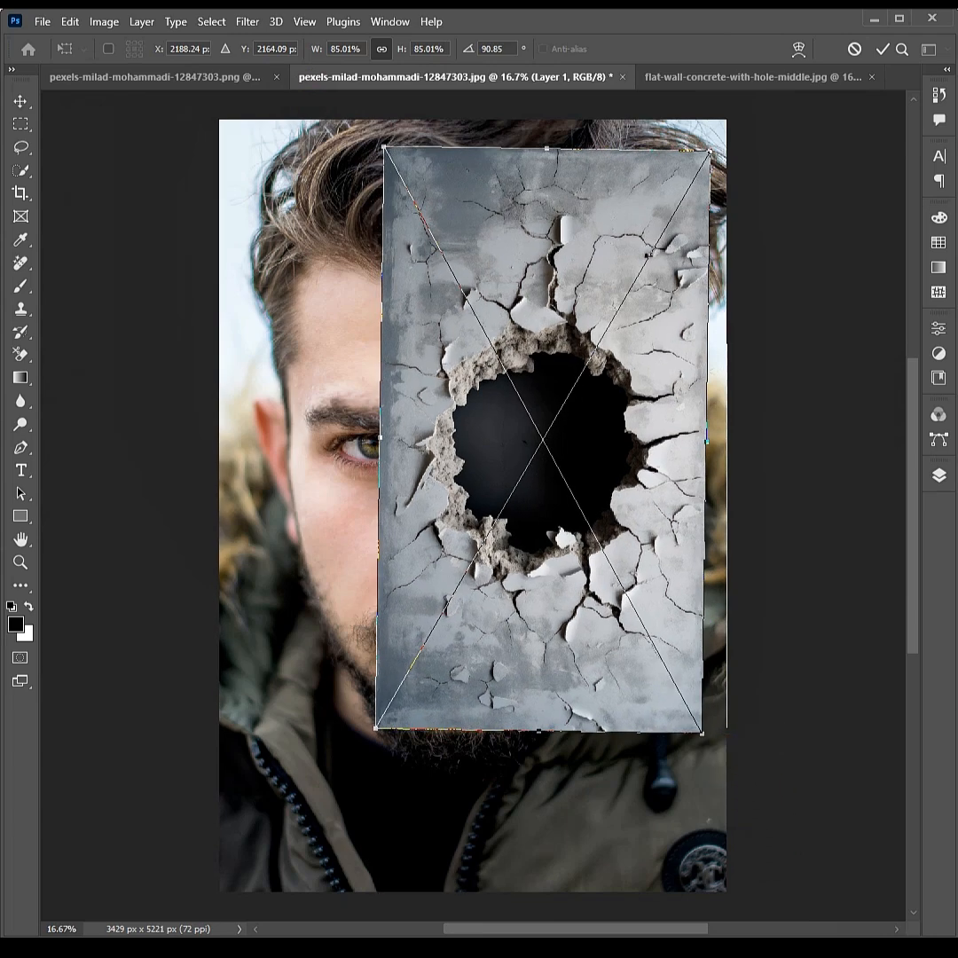
# - Lower the wall layer's opacity to 62% and refine its transform to about 76% scale and 89° rotation, aligning the hole with the eye
pyautogui.click(938, 474)
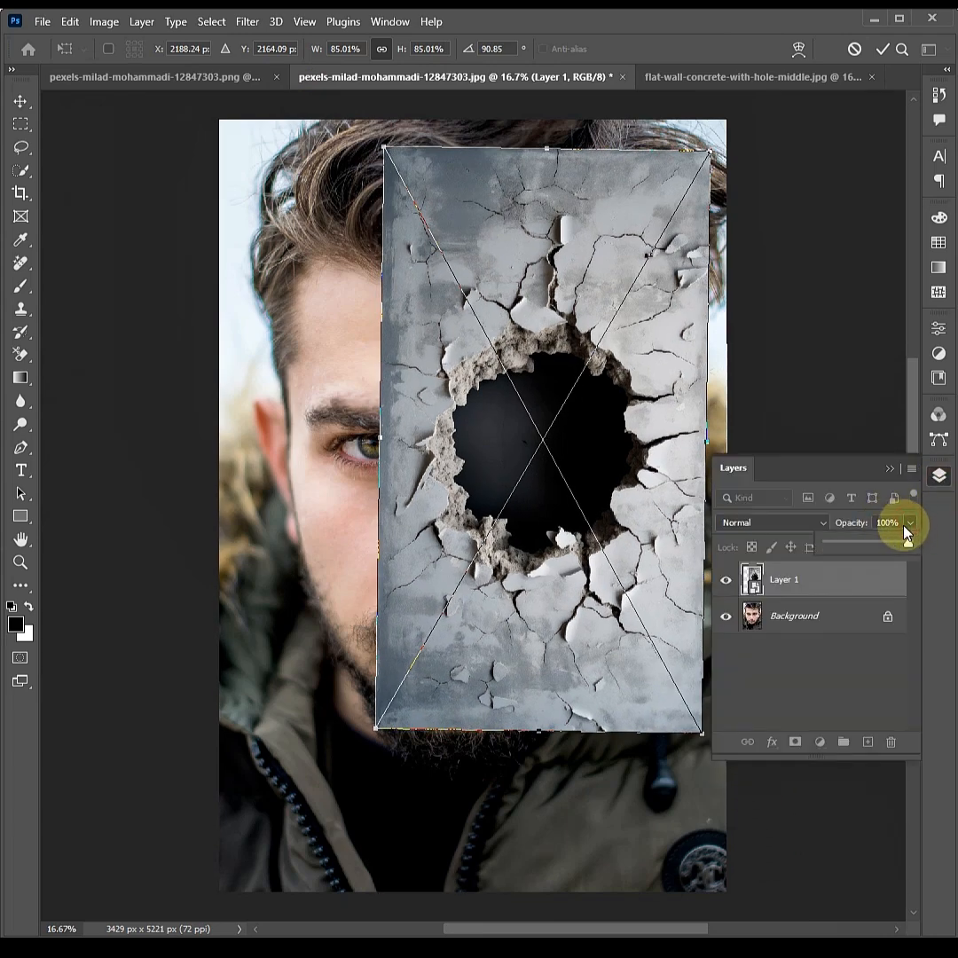
pyautogui.click(876, 544)
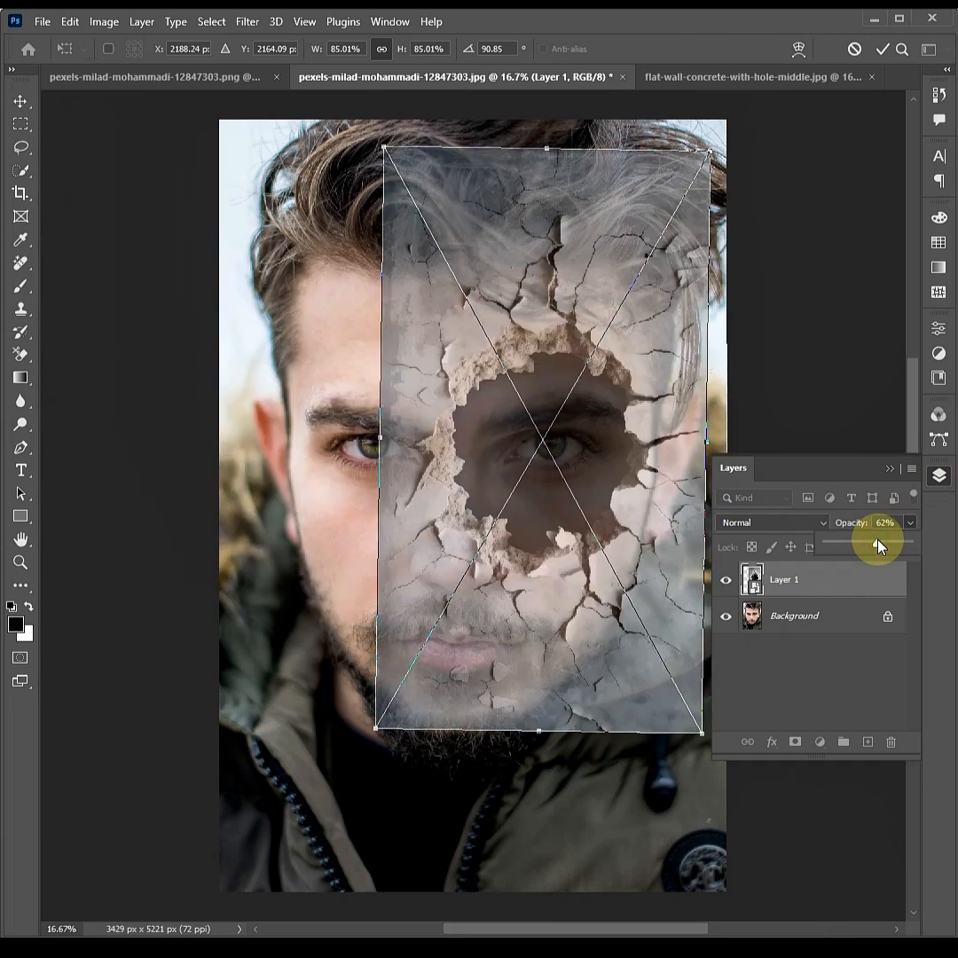
pyautogui.moveTo(711, 148); pyautogui.dragTo(669, 215)
pyautogui.moveTo(605, 530)
pyautogui.mouseDown()
pyautogui.moveTo(609, 461)
pyautogui.moveTo(617, 514)
pyautogui.mouseUp()
pyautogui.moveTo(693, 741); pyautogui.dragTo(701, 747)
pyautogui.moveTo(475, 504); pyautogui.dragTo(485, 512)
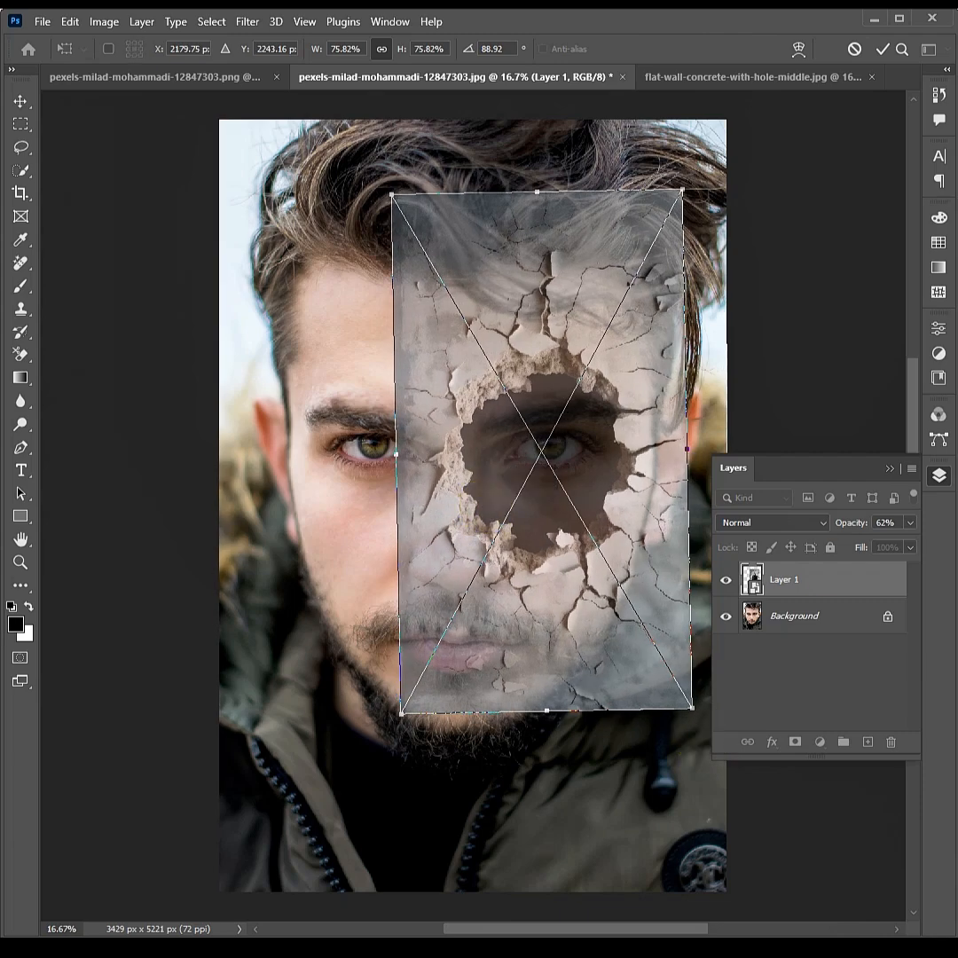
pyautogui.click(888, 50)
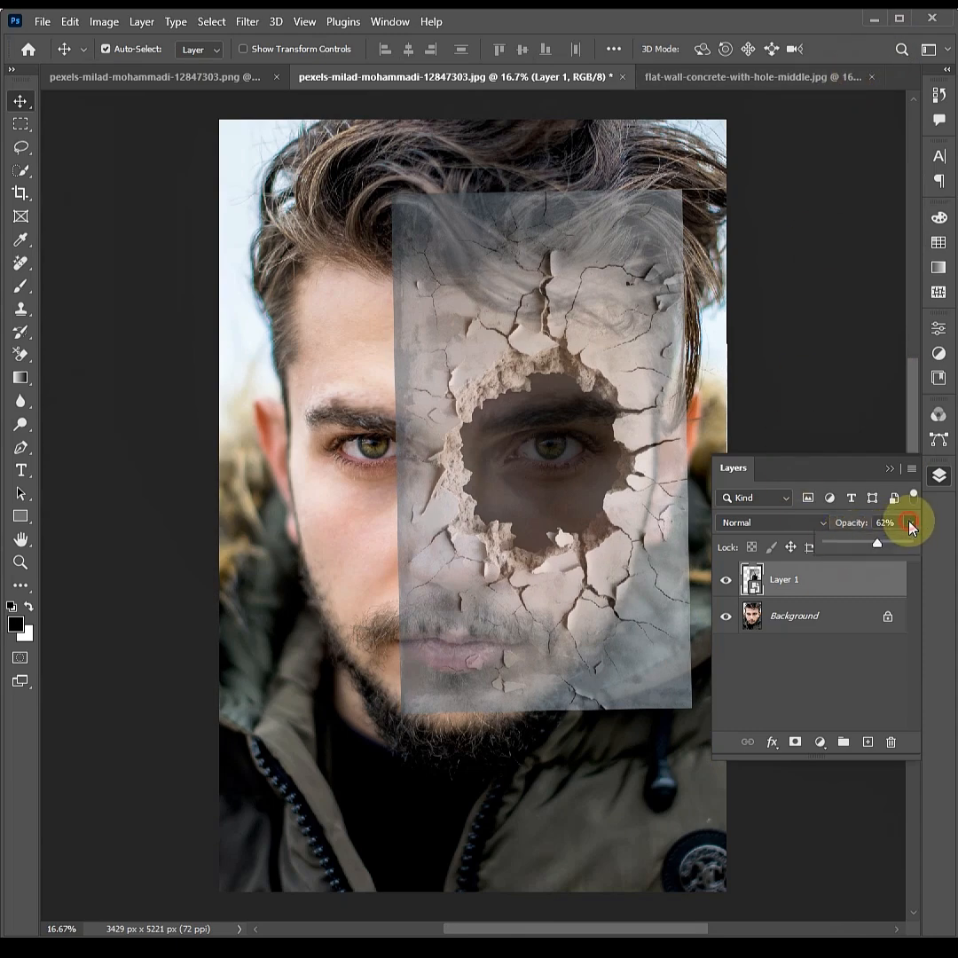
# - Restore the wall layer's opacity to 100% and set its blend mode to Multiply
pyautogui.moveTo(900, 541); pyautogui.dragTo(915, 543)
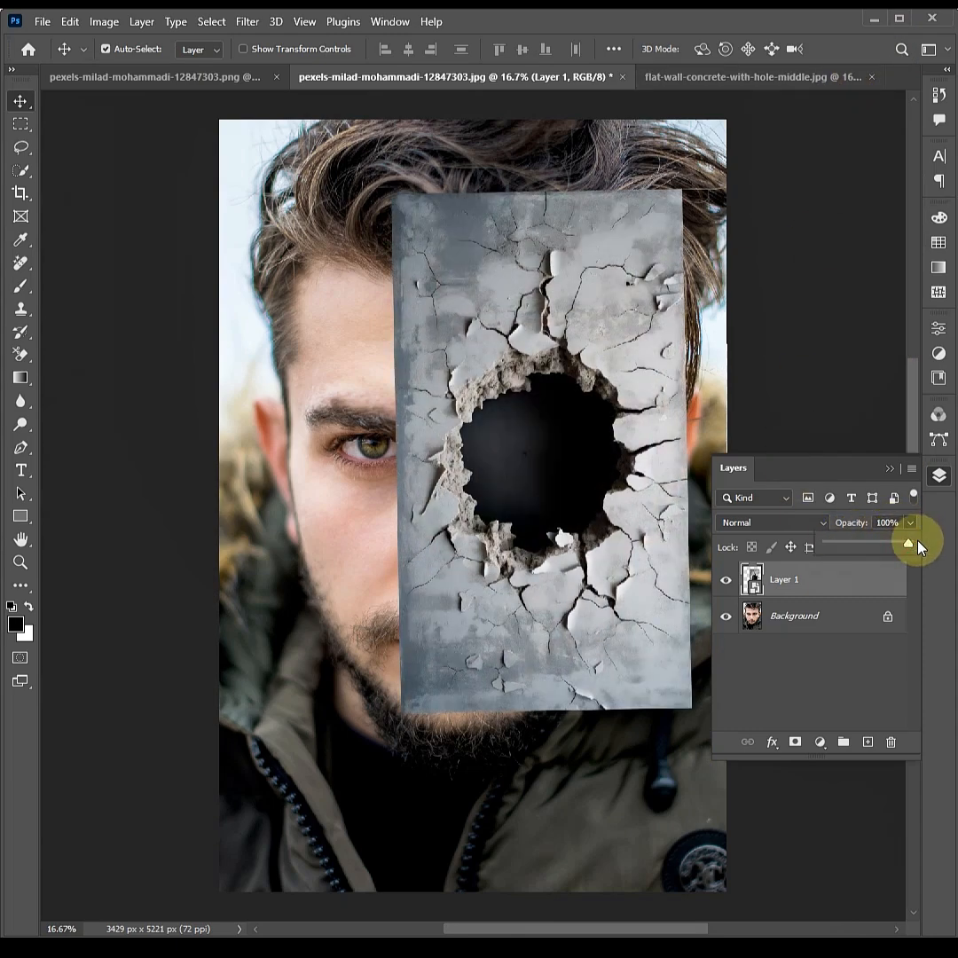
pyautogui.click(789, 527)
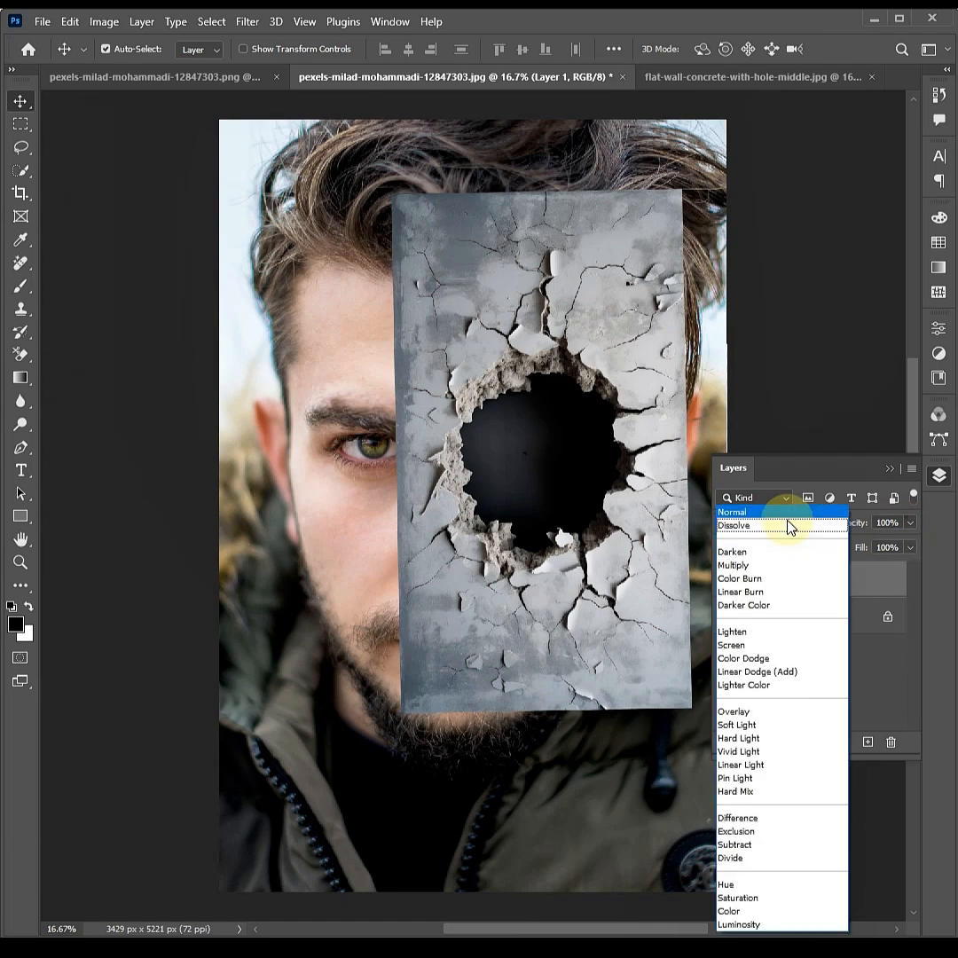
pyautogui.click(739, 565)
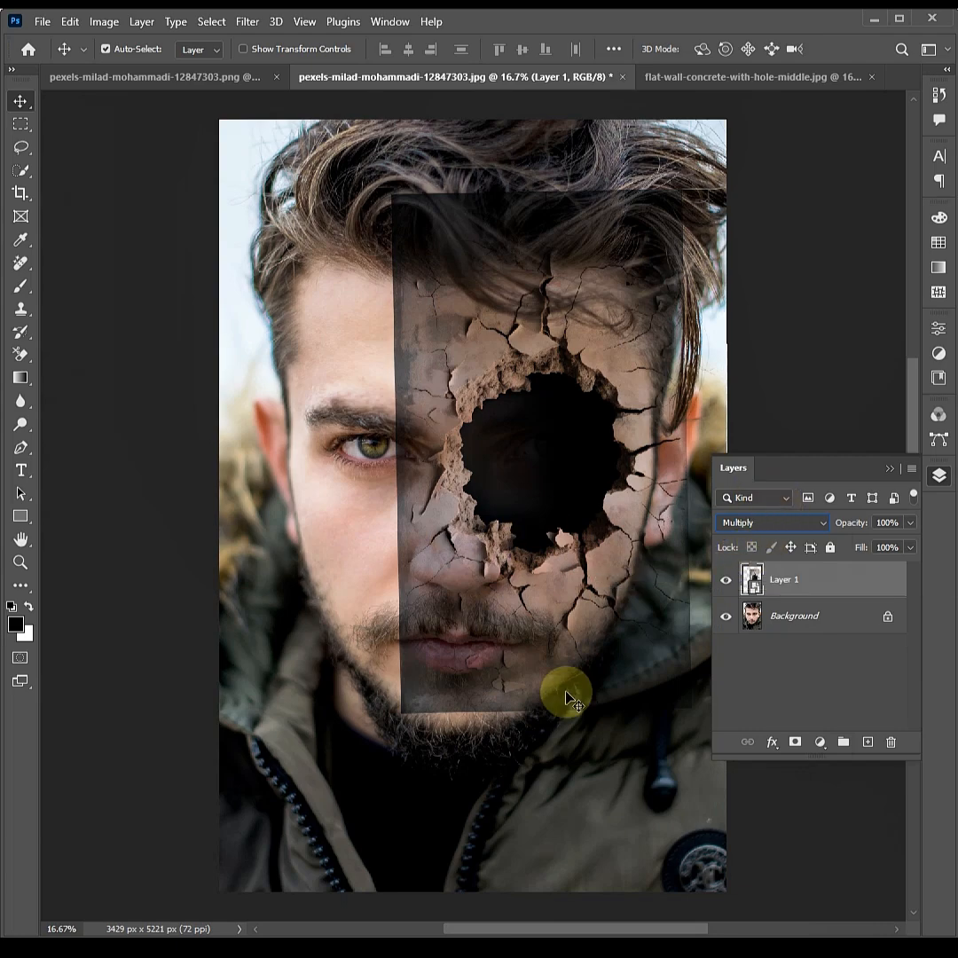
# - Add a Levels adjustment with black input 17 and white input 139, and clip it to the wall layer
pyautogui.click(821, 743)
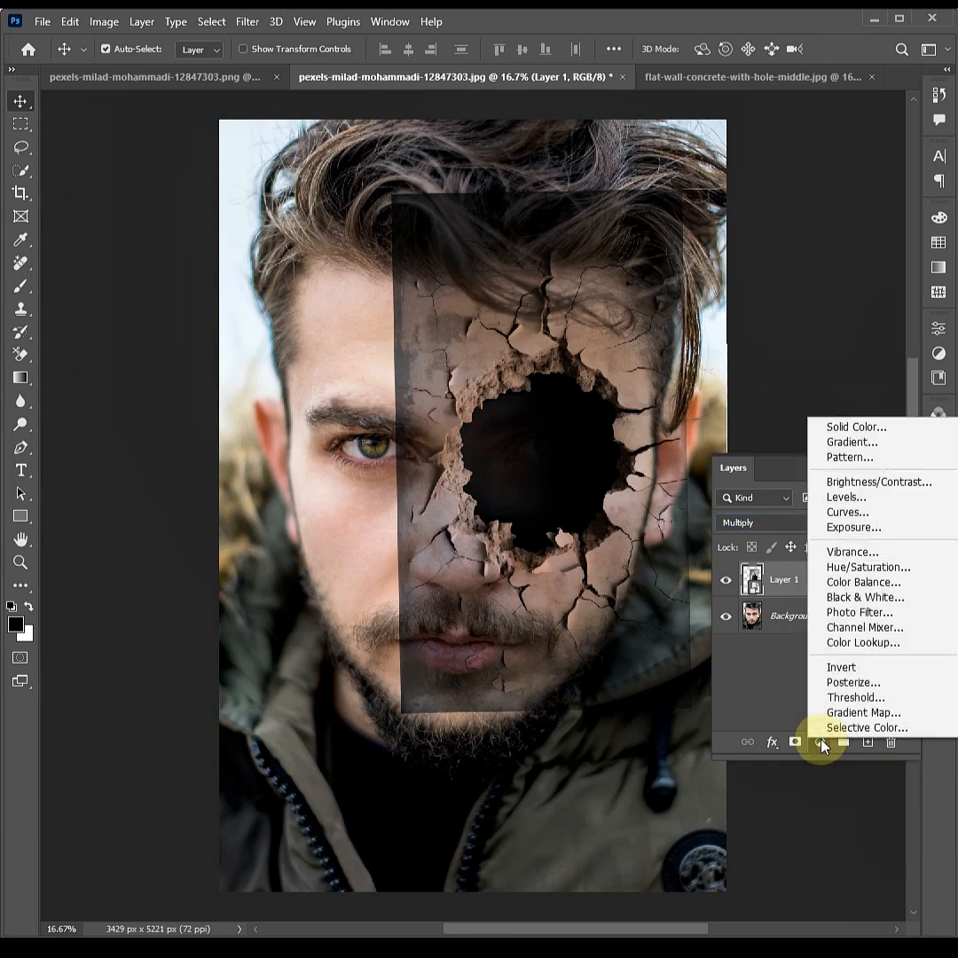
pyautogui.click(844, 498)
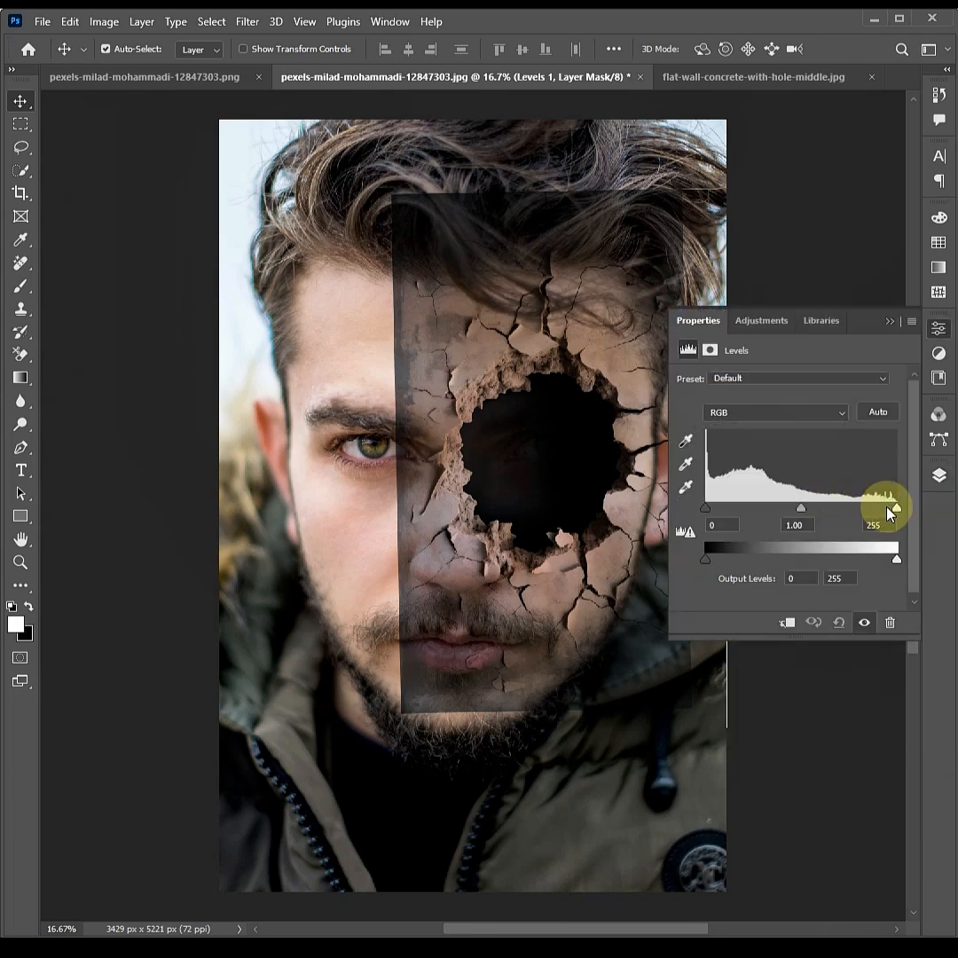
pyautogui.moveTo(896, 512); pyautogui.dragTo(824, 509)
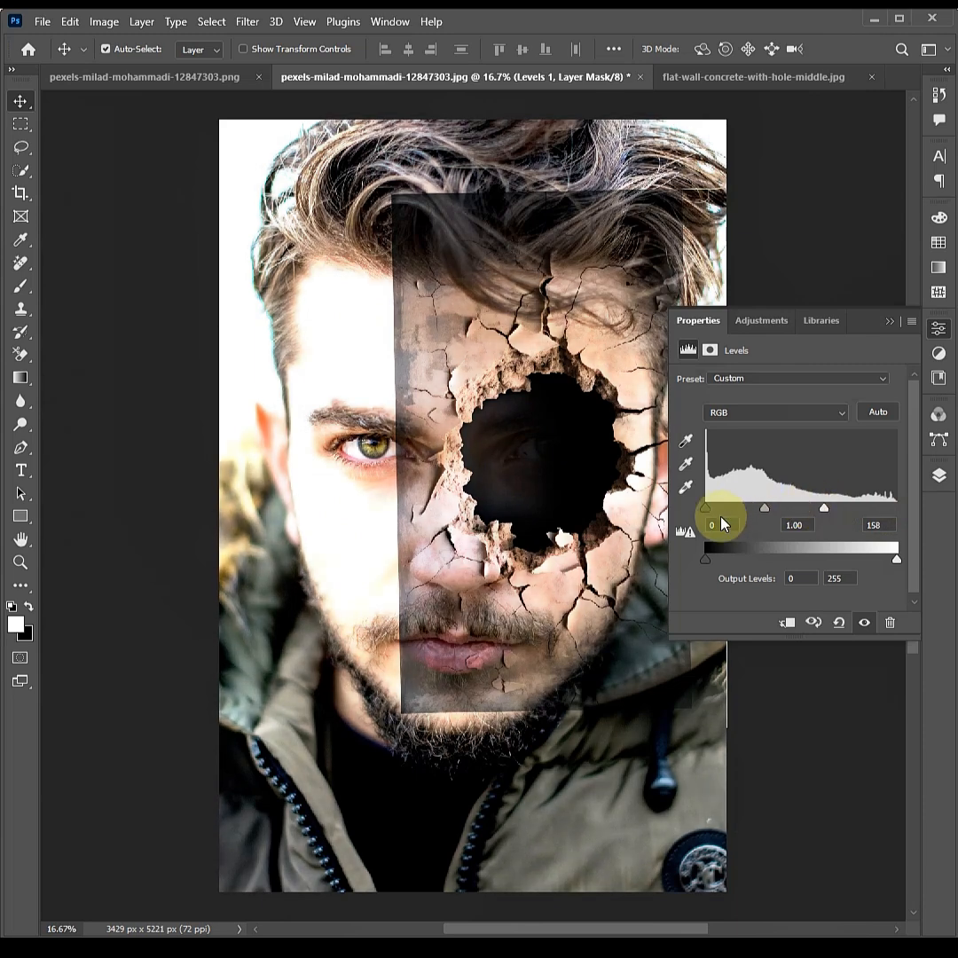
pyautogui.moveTo(709, 511)
pyautogui.mouseDown()
pyautogui.moveTo(728, 513)
pyautogui.moveTo(718, 512)
pyautogui.mouseUp()
pyautogui.moveTo(823, 514); pyautogui.dragTo(811, 515)
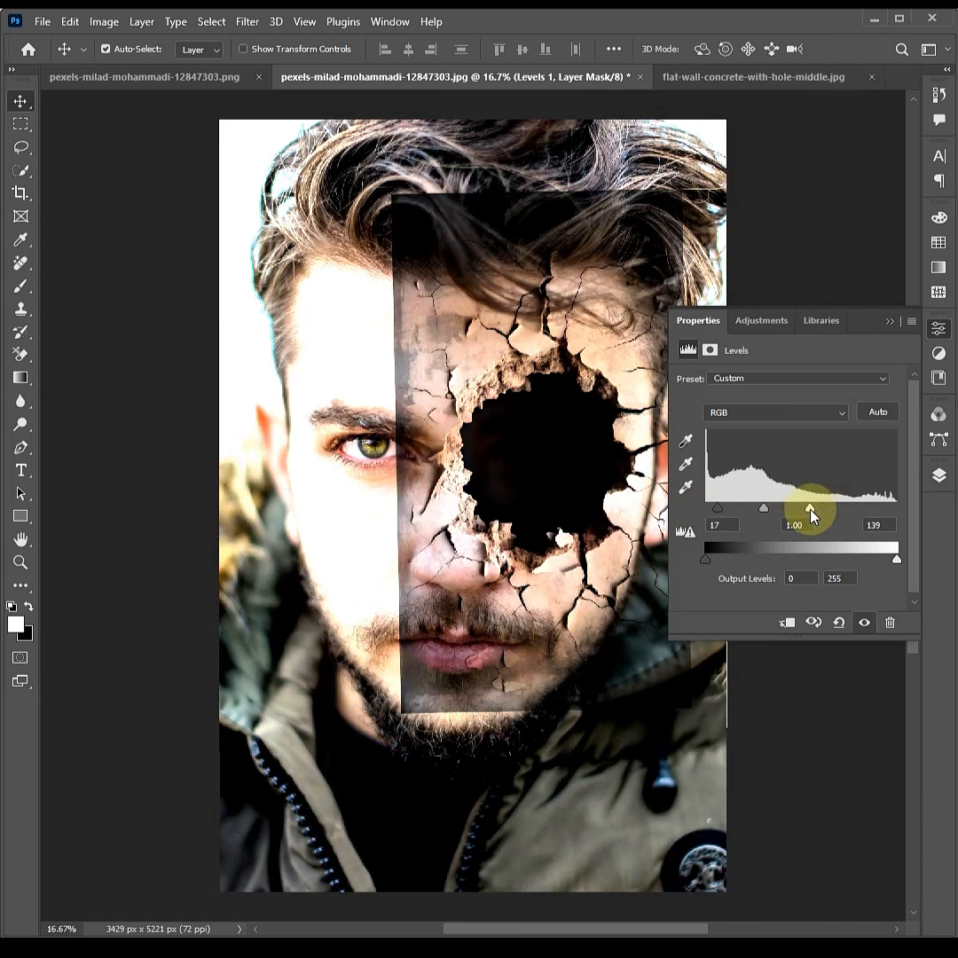
pyautogui.click(786, 623)
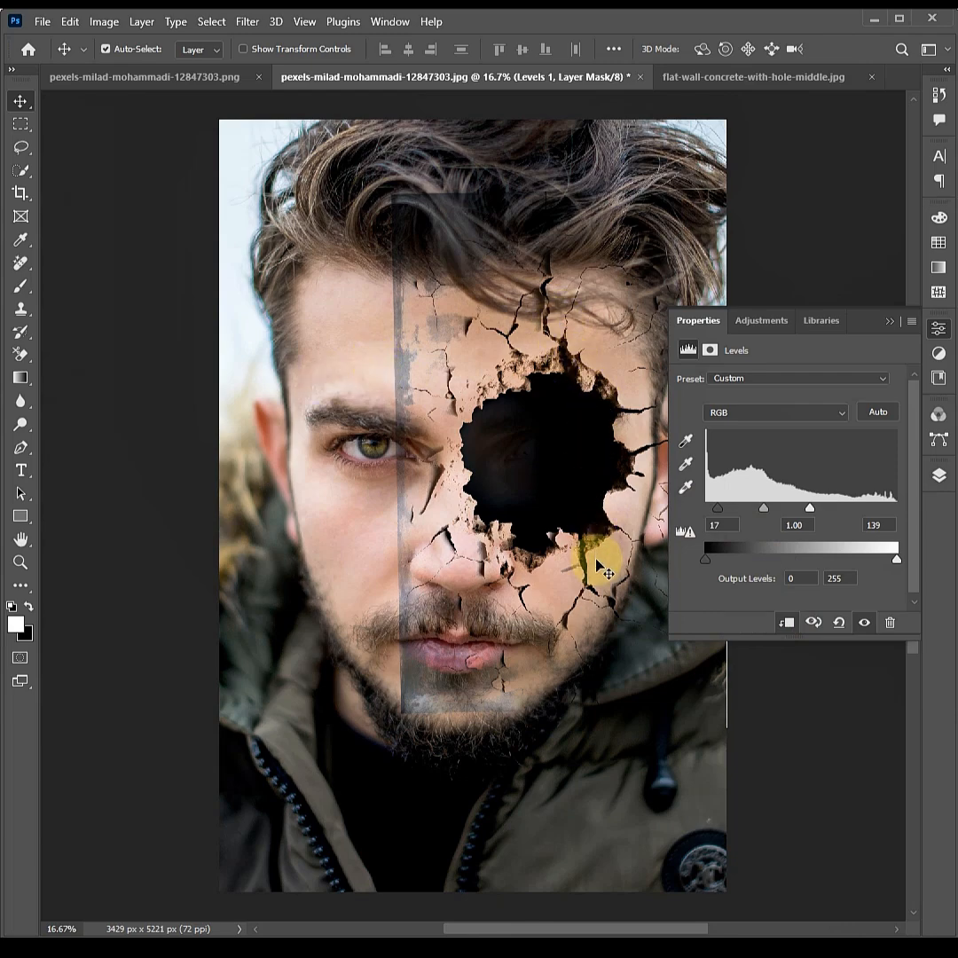
# - Increase the clipped Levels contrast by setting the white input to 129 and the black input to 35
pyautogui.moveTo(812, 512); pyautogui.dragTo(801, 512)
pyautogui.moveTo(714, 509); pyautogui.dragTo(728, 510)
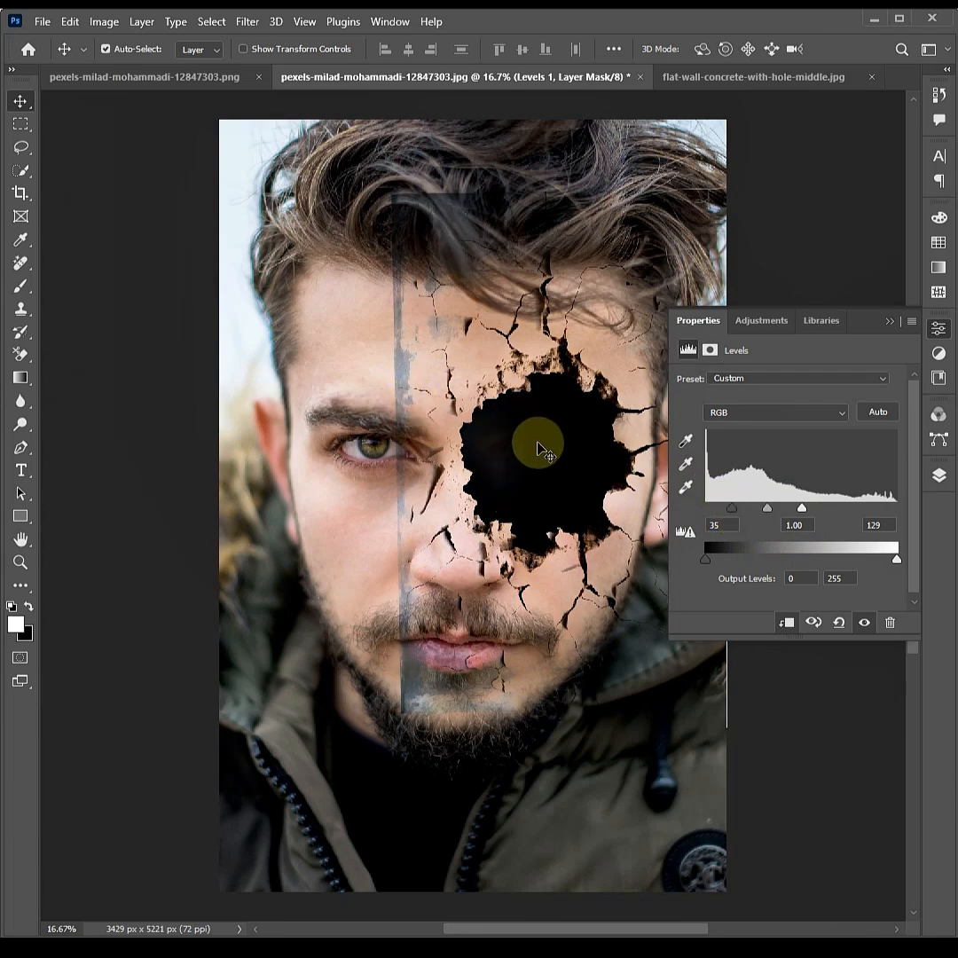
pyautogui.click(887, 321)
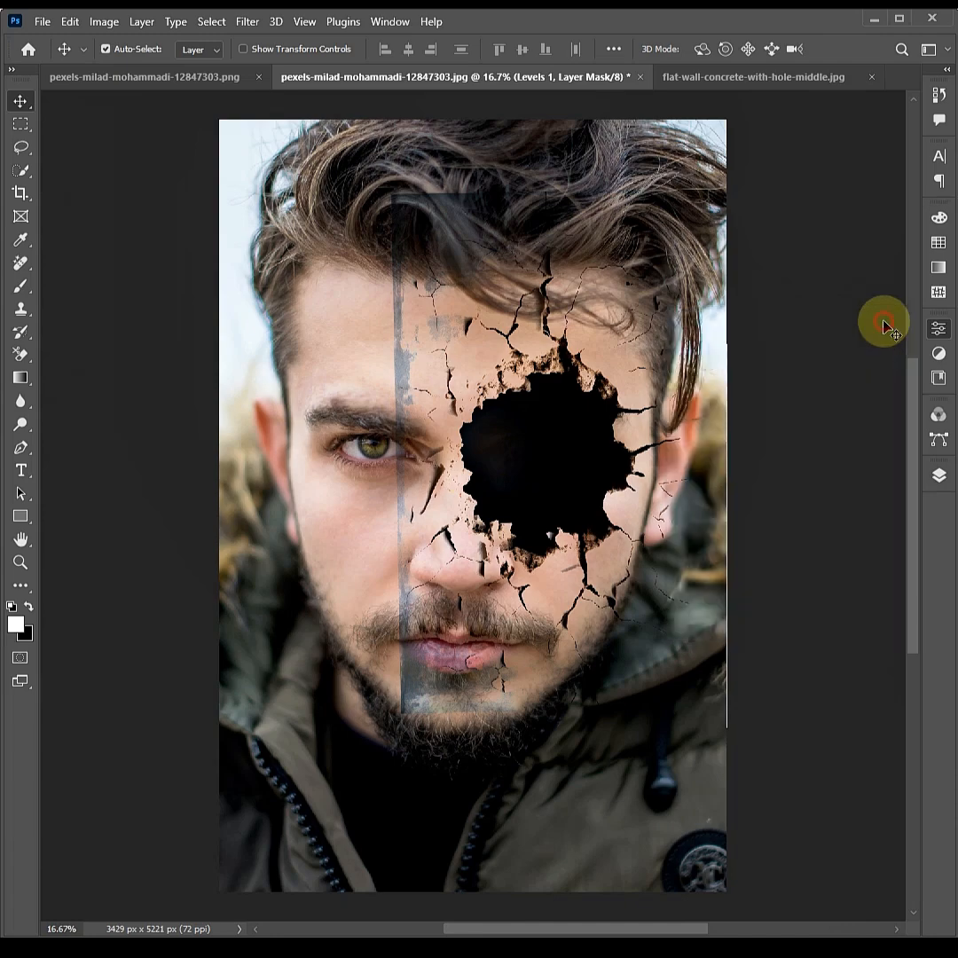
# - Add a layer mask to Layer 1, the wall texture layer
pyautogui.click(937, 475)
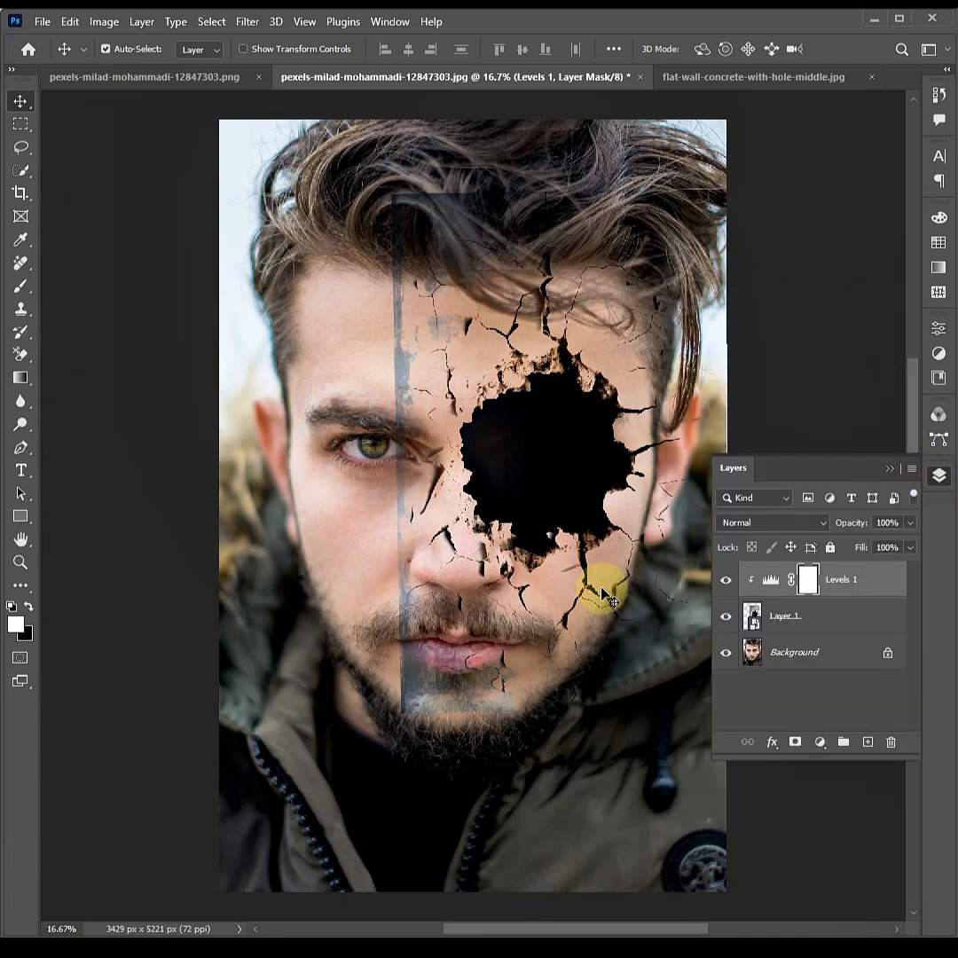
pyautogui.click(784, 621)
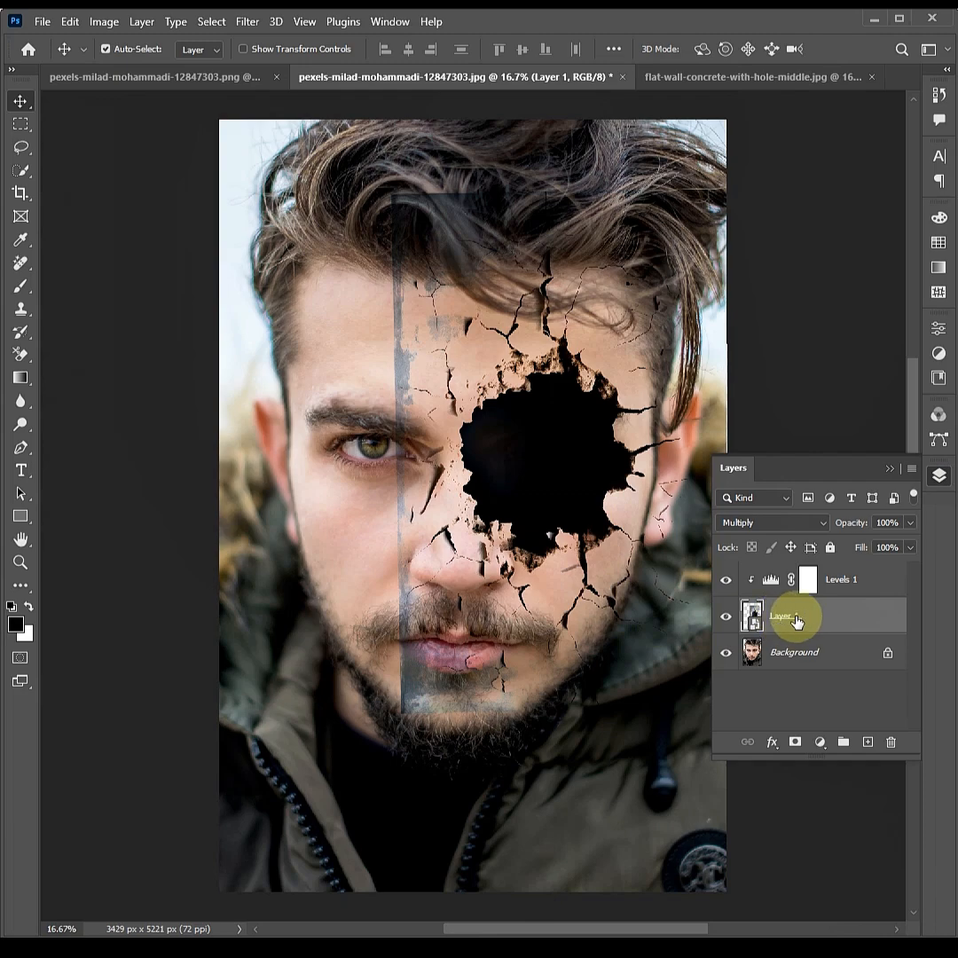
pyautogui.click(795, 741)
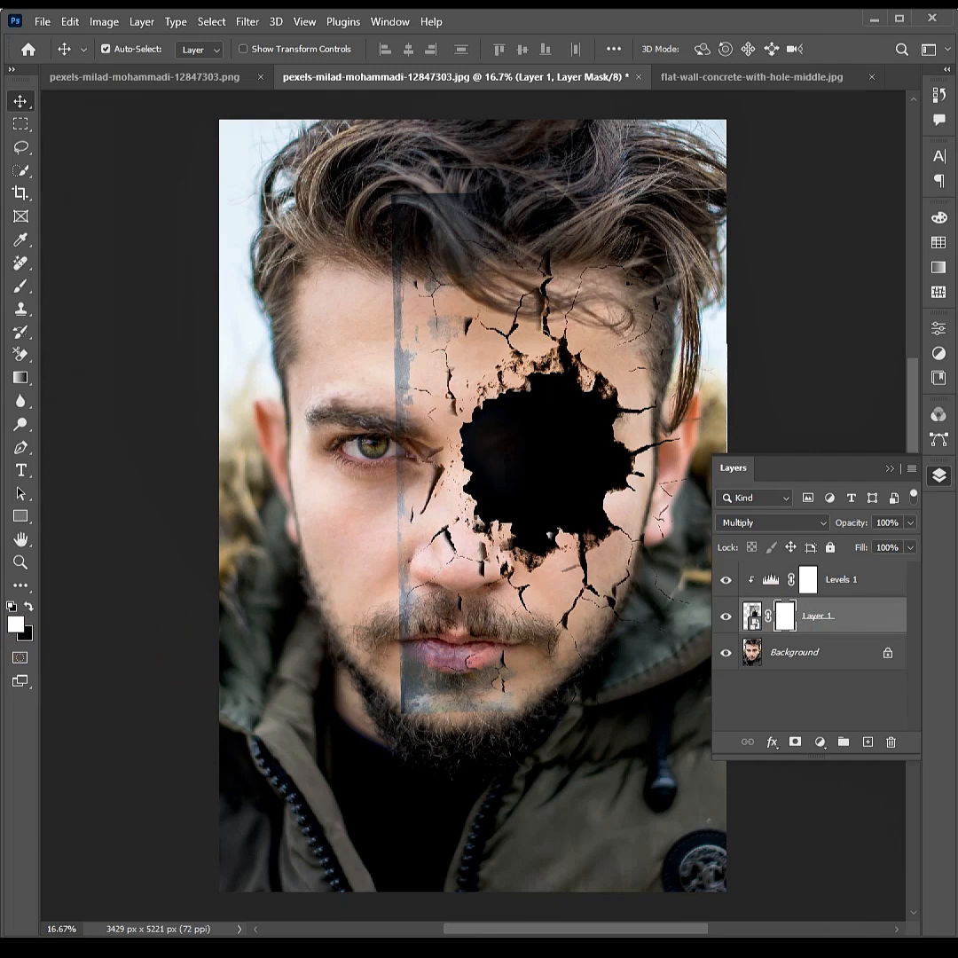
# - Set up a black soft brush with 62 px size, 0% hardness and 51% flow
pyautogui.click(11, 606)
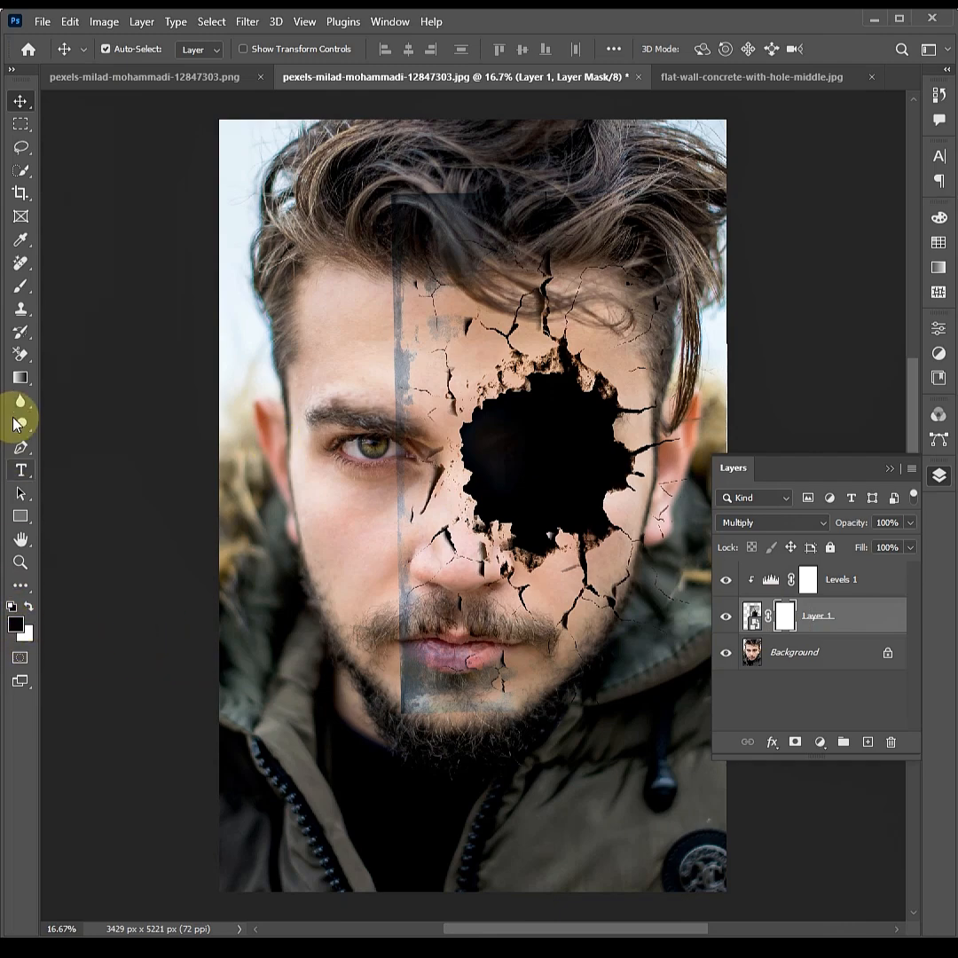
pyautogui.click(20, 285)
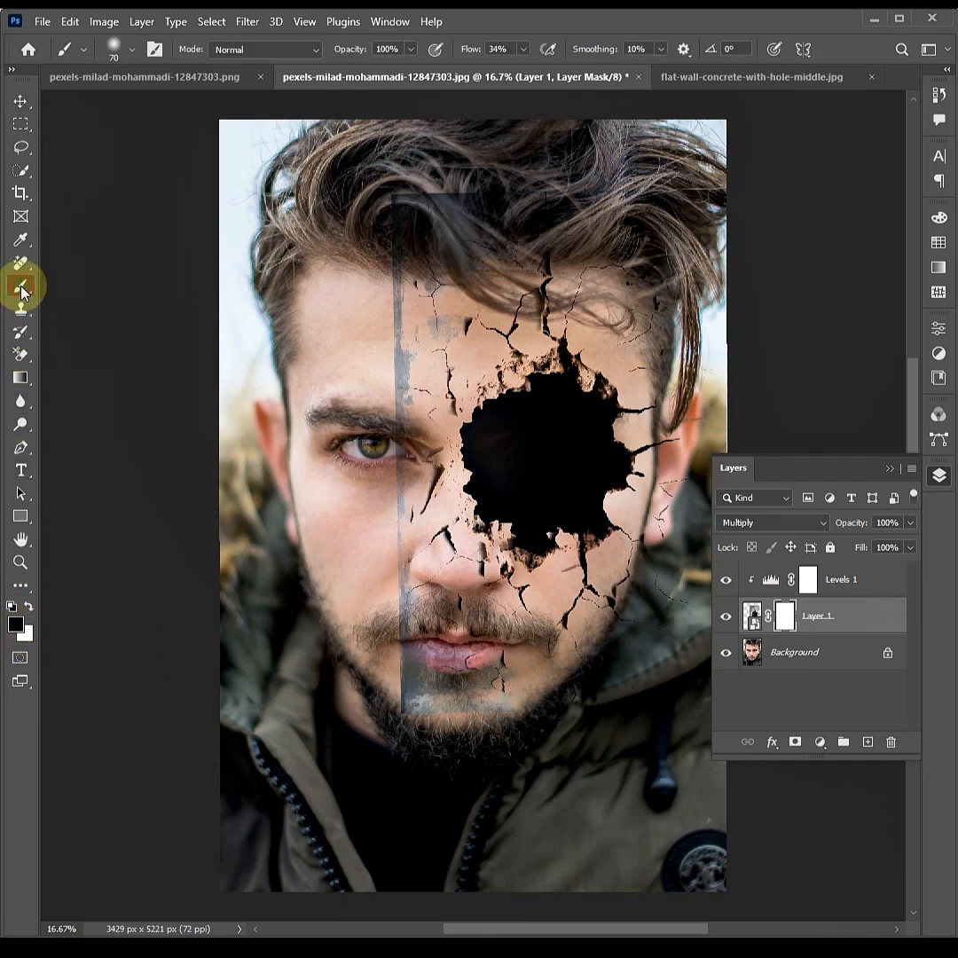
pyautogui.click(130, 48)
pyautogui.moveTo(103, 148); pyautogui.dragTo(86, 149)
pyautogui.moveTo(143, 108); pyautogui.dragTo(137, 107)
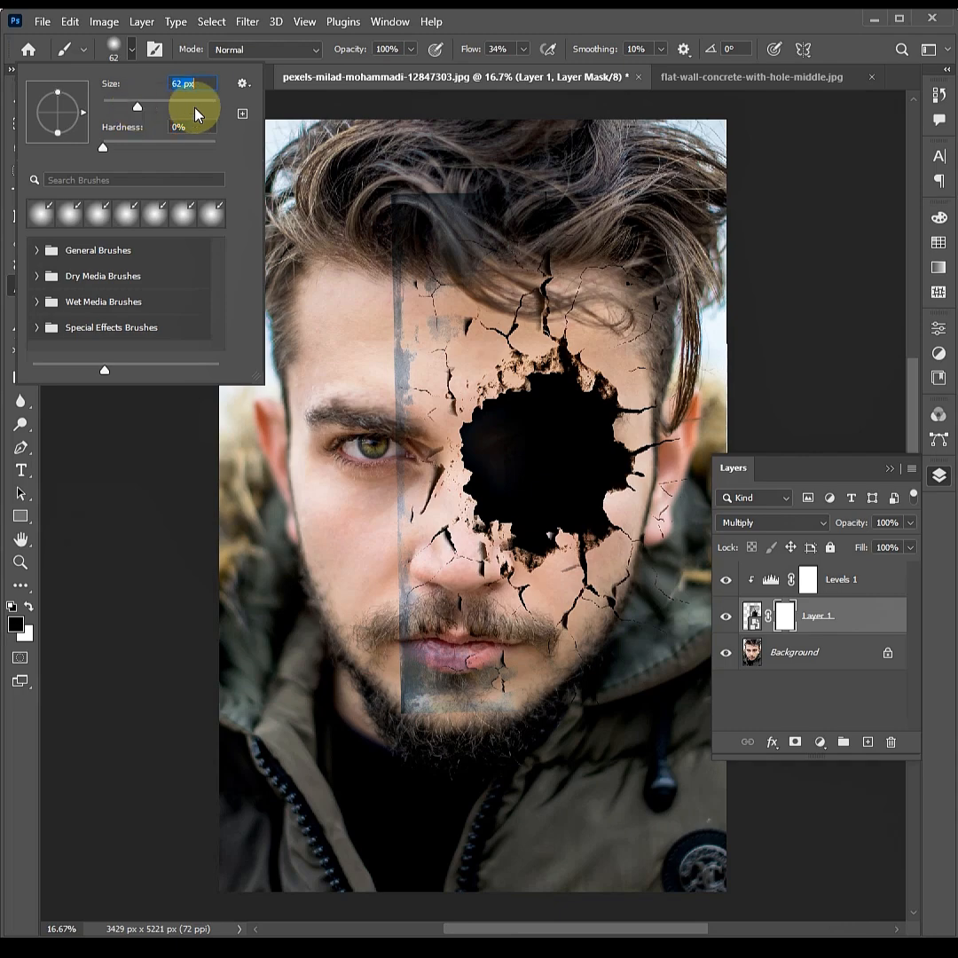
pyautogui.click(520, 50)
pyautogui.moveTo(538, 75); pyautogui.dragTo(538, 75)
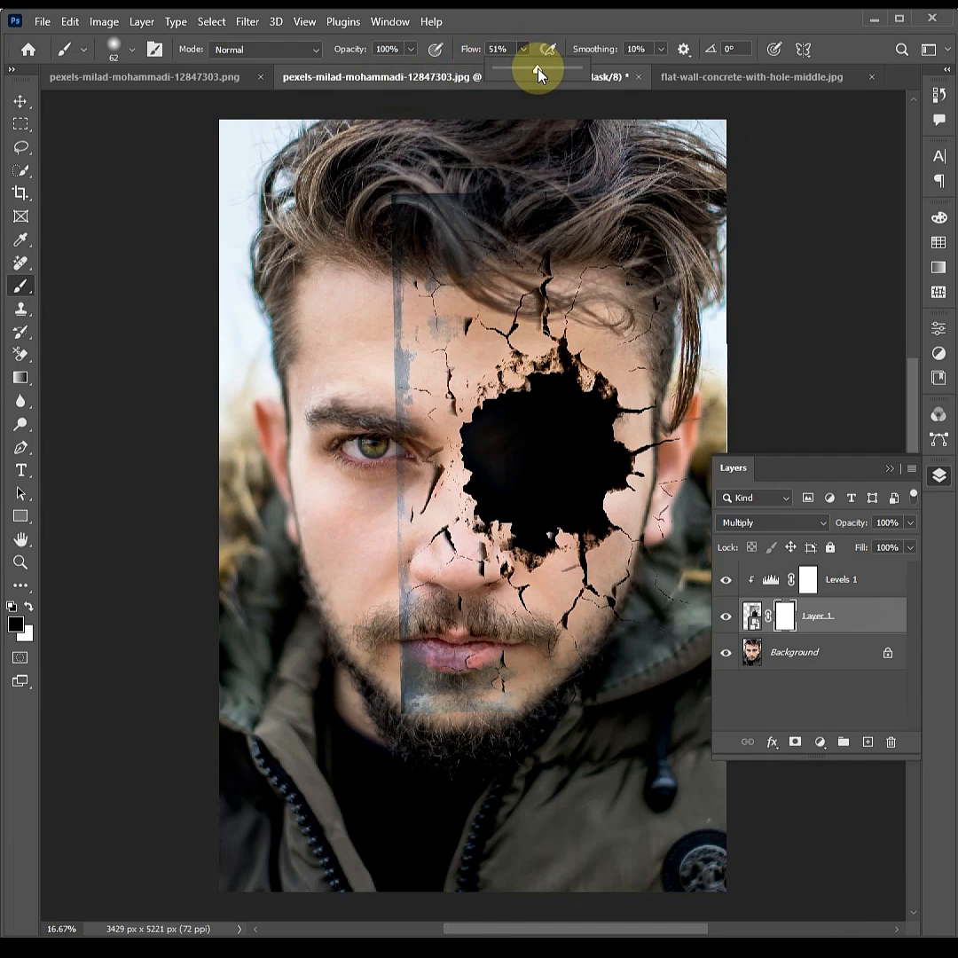
# - Paint black on the wall layer's mask with a 400 px brush to hide the texture's straight edges and stray outer cracks
pyautogui.click(783, 619)
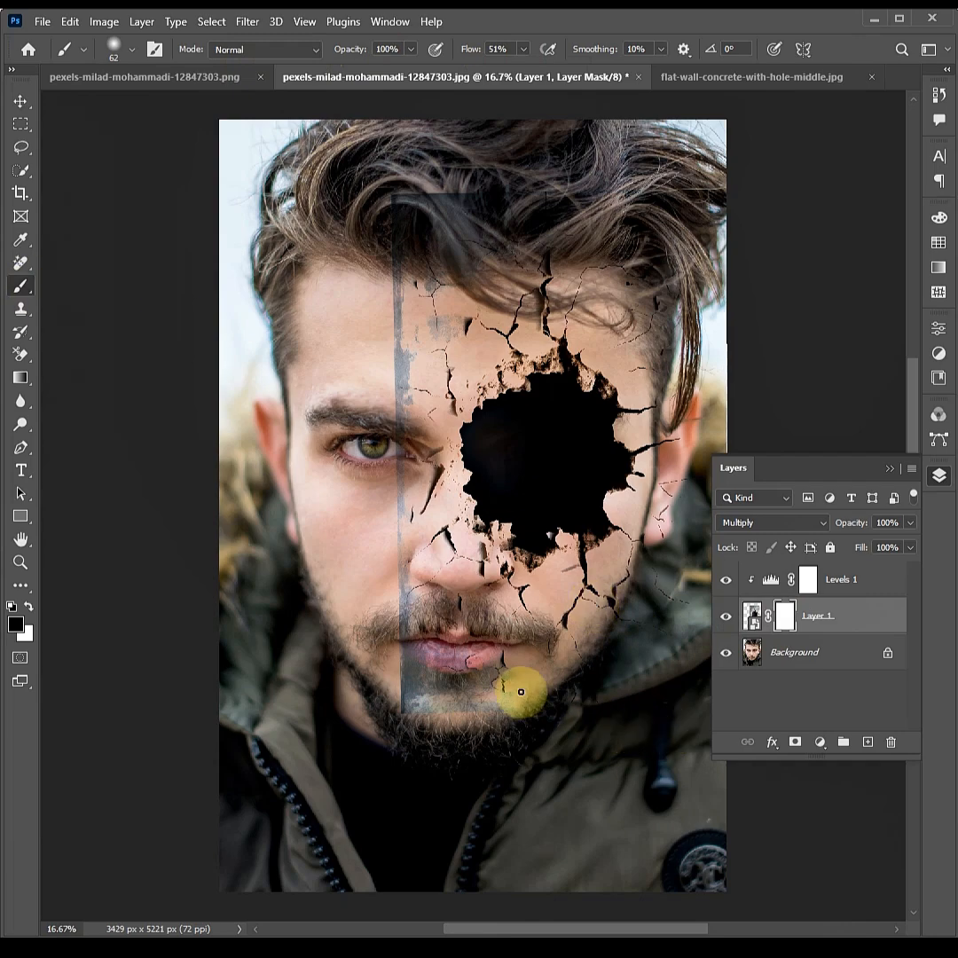
pyautogui.press(']')
pyautogui.press(']')
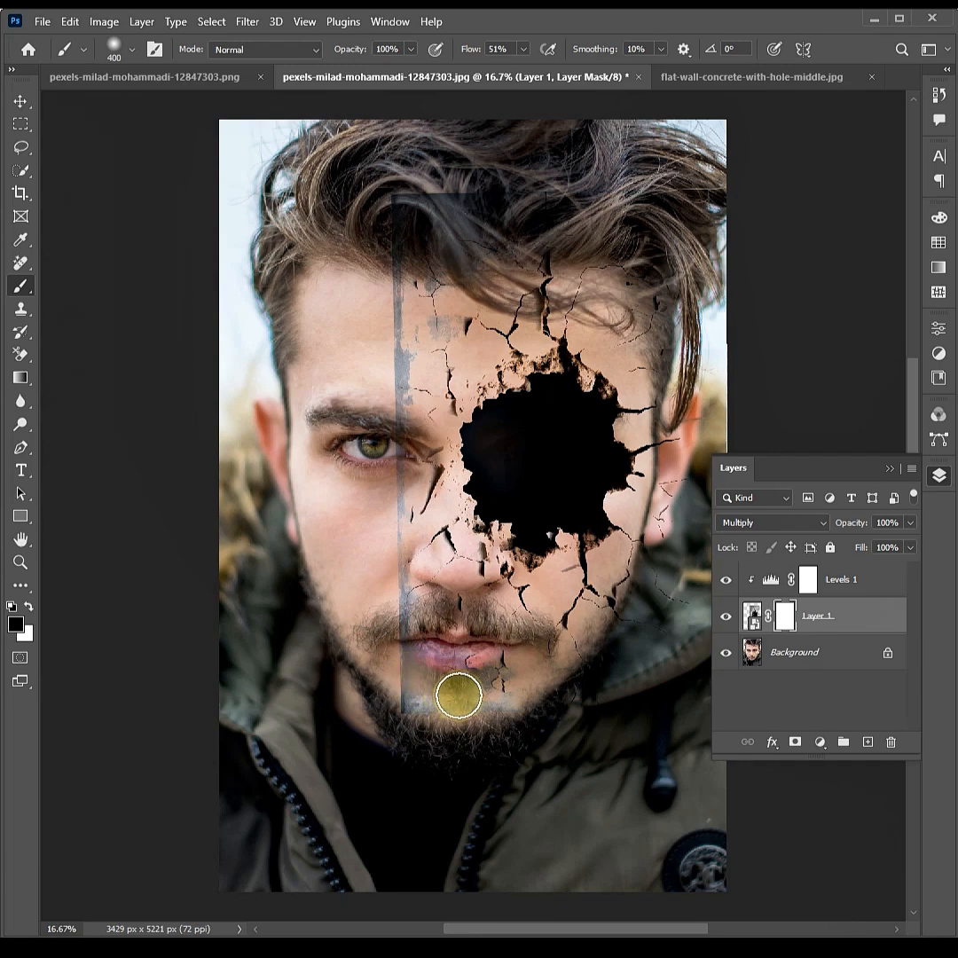
pyautogui.moveTo(422, 699)
pyautogui.mouseDown()
pyautogui.moveTo(541, 699)
pyautogui.moveTo(379, 702)
pyautogui.moveTo(389, 710)
pyautogui.moveTo(401, 682)
pyautogui.moveTo(387, 546)
pyautogui.moveTo(439, 668)
pyautogui.moveTo(379, 577)
pyautogui.moveTo(396, 397)
pyautogui.moveTo(409, 499)
pyautogui.moveTo(416, 371)
pyautogui.moveTo(394, 280)
pyautogui.moveTo(403, 398)
pyautogui.moveTo(404, 212)
pyautogui.moveTo(596, 211)
pyautogui.moveTo(417, 208)
pyautogui.moveTo(479, 195)
pyautogui.moveTo(582, 222)
pyautogui.moveTo(432, 258)
pyautogui.moveTo(522, 209)
pyautogui.moveTo(491, 177)
pyautogui.moveTo(436, 223)
pyautogui.moveTo(433, 260)
pyautogui.moveTo(413, 273)
pyautogui.moveTo(439, 342)
pyautogui.moveTo(450, 321)
pyautogui.moveTo(435, 345)
pyautogui.moveTo(535, 252)
pyautogui.moveTo(624, 289)
pyautogui.moveTo(641, 318)
pyautogui.moveTo(619, 221)
pyautogui.moveTo(647, 409)
pyautogui.moveTo(644, 280)
pyautogui.moveTo(662, 498)
pyautogui.moveTo(678, 328)
pyautogui.moveTo(676, 545)
pyautogui.moveTo(678, 434)
pyautogui.moveTo(658, 676)
pyautogui.moveTo(706, 502)
pyautogui.moveTo(637, 656)
pyautogui.moveTo(652, 585)
pyautogui.moveTo(631, 660)
pyautogui.moveTo(660, 502)
pyautogui.moveTo(662, 388)
pyautogui.moveTo(680, 408)
pyautogui.moveTo(695, 375)
pyautogui.moveTo(684, 438)
pyautogui.moveTo(710, 371)
pyautogui.moveTo(709, 453)
pyautogui.moveTo(678, 262)
pyautogui.moveTo(629, 325)
pyautogui.moveTo(583, 224)
pyautogui.moveTo(456, 254)
pyautogui.moveTo(400, 320)
pyautogui.moveTo(336, 445)
pyautogui.moveTo(415, 662)
pyautogui.moveTo(451, 663)
pyautogui.moveTo(448, 676)
pyautogui.moveTo(515, 706)
pyautogui.moveTo(622, 626)
pyautogui.moveTo(514, 723)
pyautogui.moveTo(594, 695)
pyautogui.moveTo(444, 701)
pyautogui.moveTo(513, 669)
pyautogui.moveTo(432, 604)
pyautogui.moveTo(386, 500)
pyautogui.mouseUp()
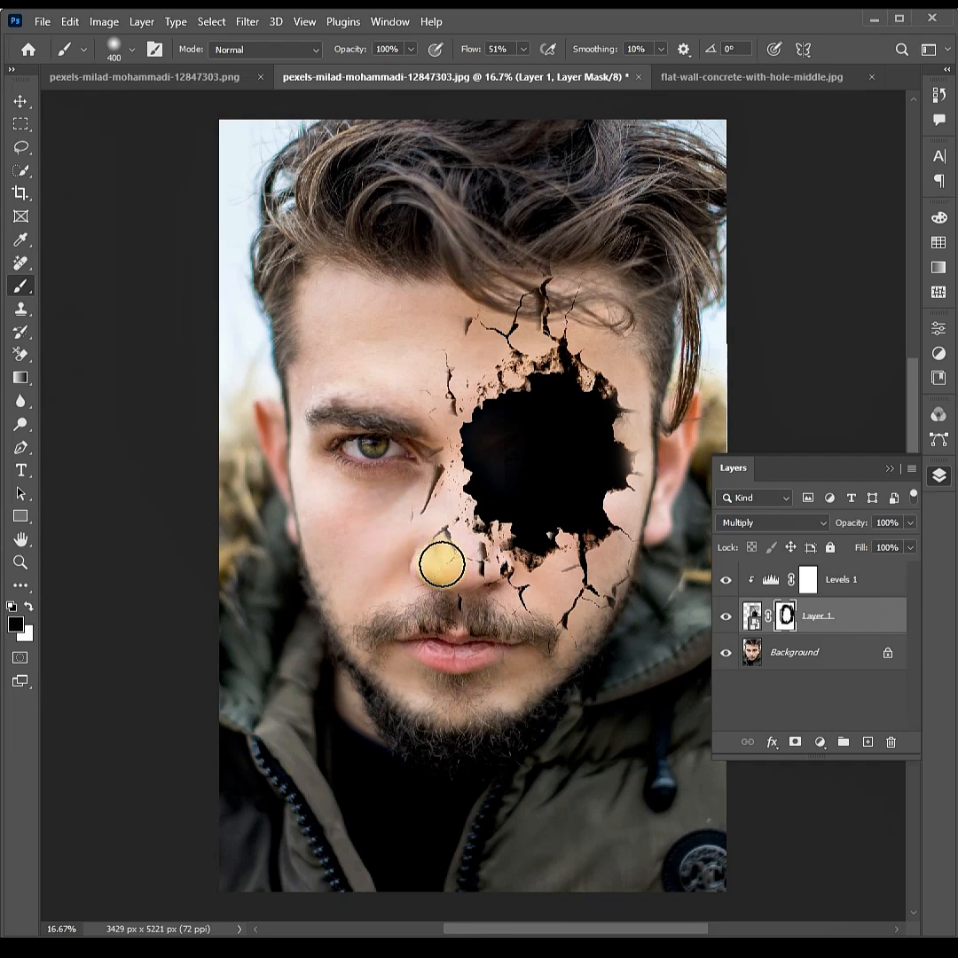
pyautogui.moveTo(441, 564)
pyautogui.mouseDown()
pyautogui.moveTo(474, 563)
pyautogui.moveTo(428, 613)
pyautogui.mouseUp()
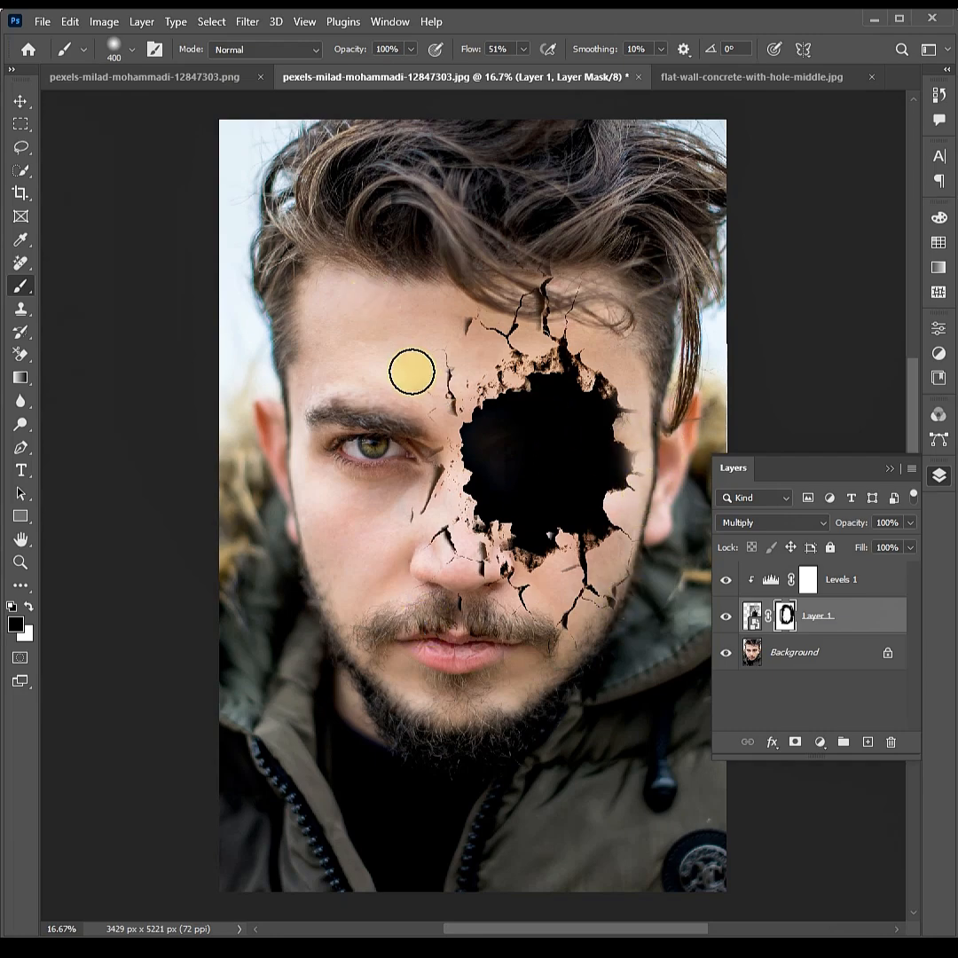
# - Refine Layer 1's mask, painting black over leftover texture around the hole and white to restore the cracks on its ear-side edge
pyautogui.moveTo(450, 299)
pyautogui.mouseDown()
pyautogui.moveTo(457, 312)
pyautogui.moveTo(641, 345)
pyautogui.moveTo(665, 473)
pyautogui.moveTo(641, 577)
pyautogui.moveTo(665, 526)
pyautogui.moveTo(662, 409)
pyautogui.moveTo(652, 497)
pyautogui.moveTo(626, 517)
pyautogui.moveTo(630, 529)
pyautogui.moveTo(616, 520)
pyautogui.mouseUp()
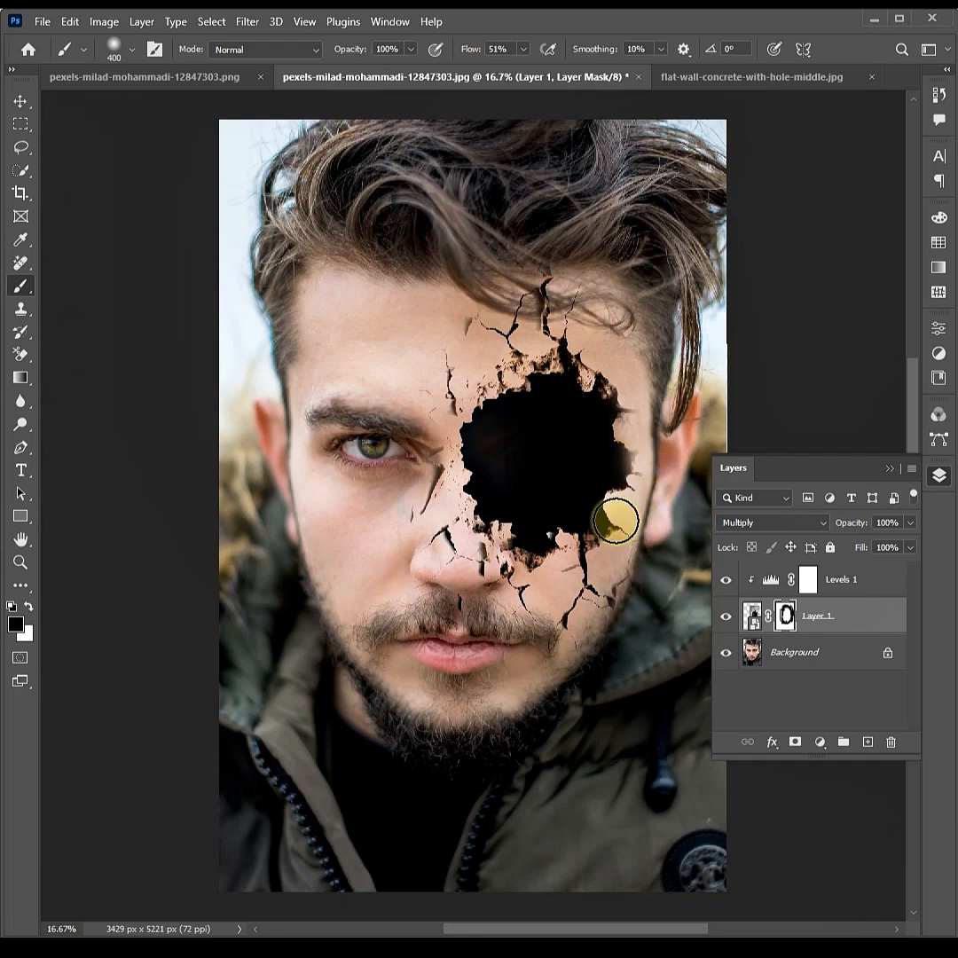
pyautogui.click(29, 606)
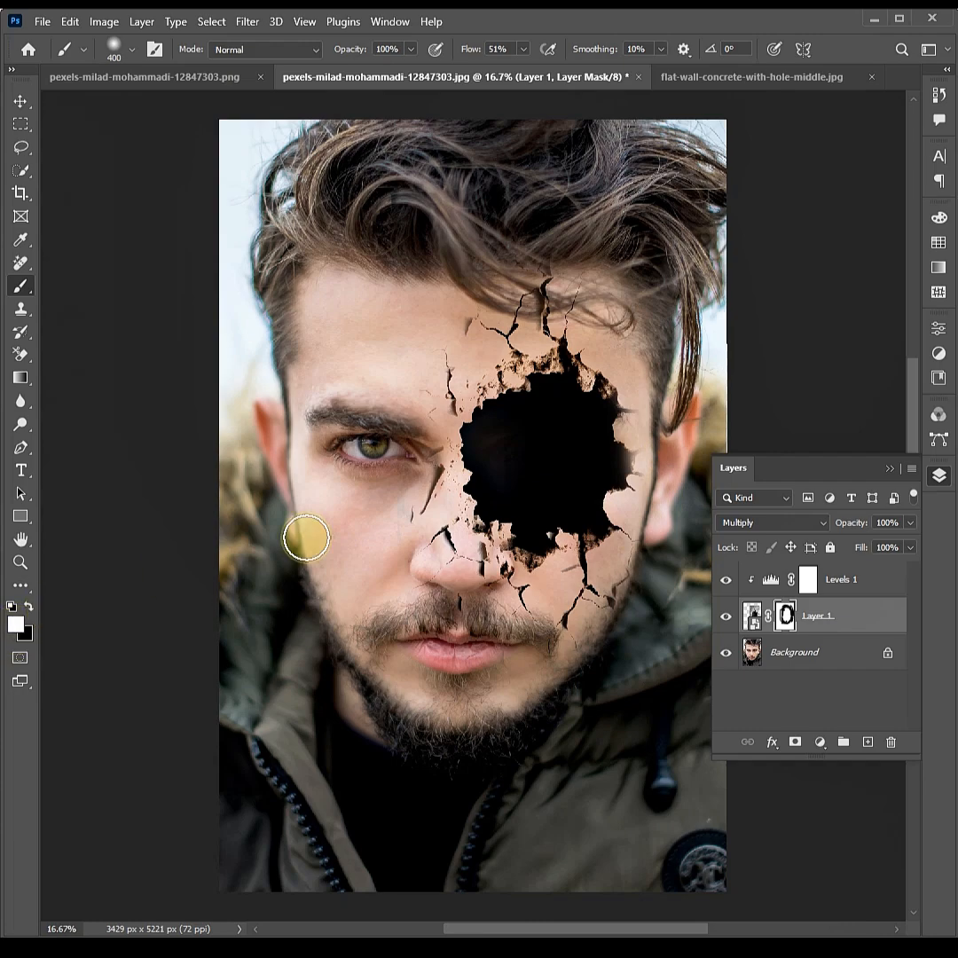
pyautogui.moveTo(608, 462)
pyautogui.mouseDown()
pyautogui.moveTo(592, 468)
pyautogui.moveTo(632, 458)
pyautogui.moveTo(620, 423)
pyautogui.moveTo(628, 418)
pyautogui.moveTo(618, 466)
pyautogui.moveTo(631, 413)
pyautogui.moveTo(622, 436)
pyautogui.moveTo(619, 423)
pyautogui.moveTo(624, 466)
pyautogui.moveTo(581, 536)
pyautogui.mouseUp()
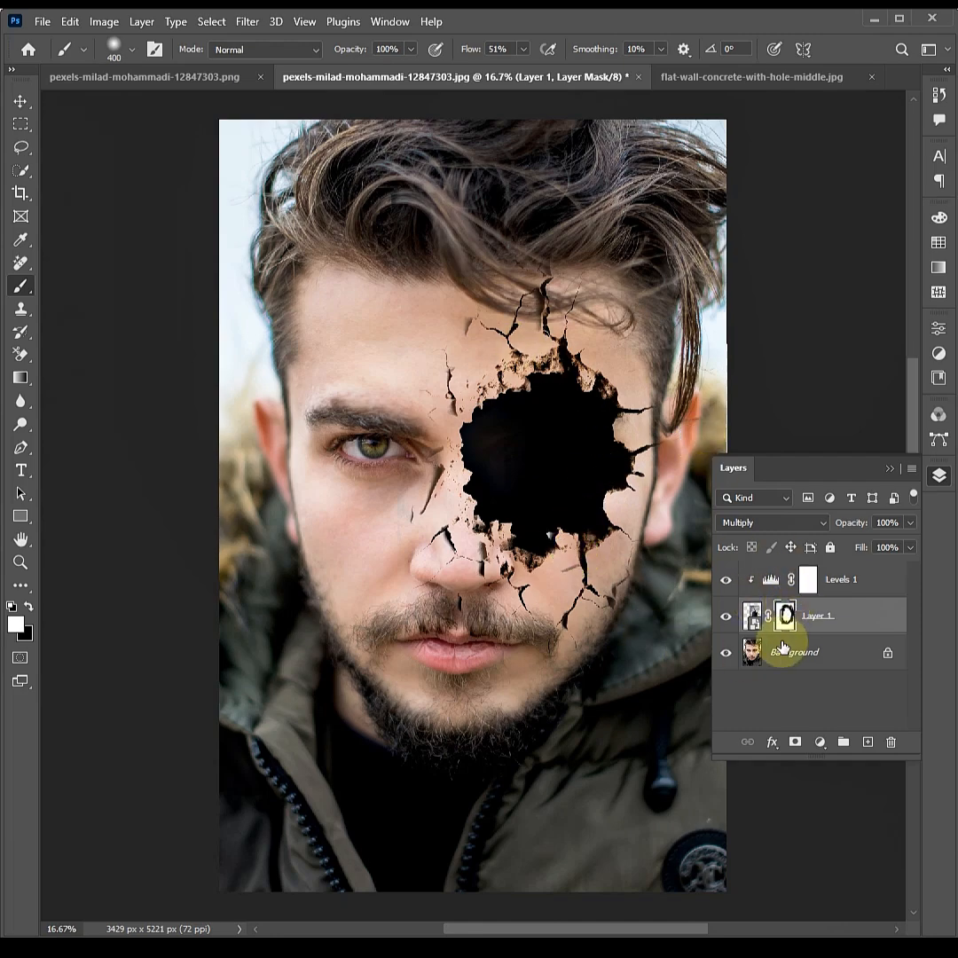
# - Stamp all visible layers into a new layer above Levels 1 and convert it to a smart object
pyautogui.click(807, 584)
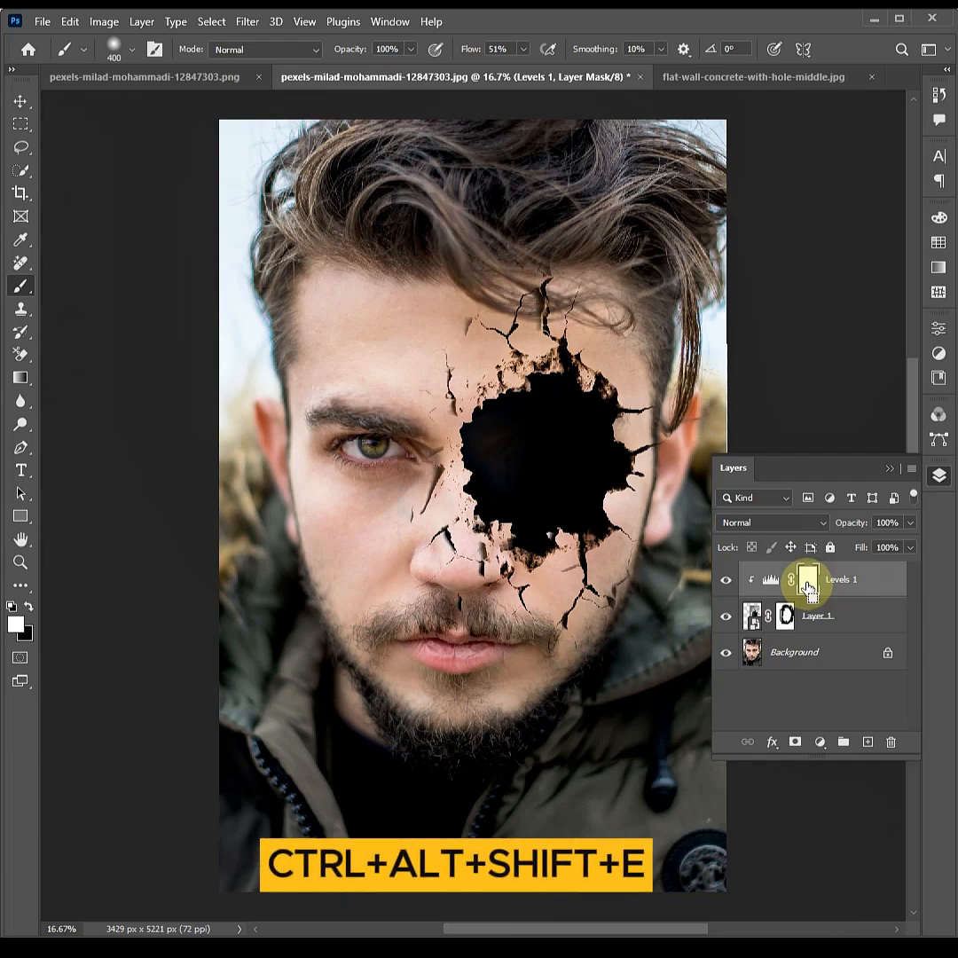
pyautogui.hotkey('ctrl', 'alt', 'shift', 'e')
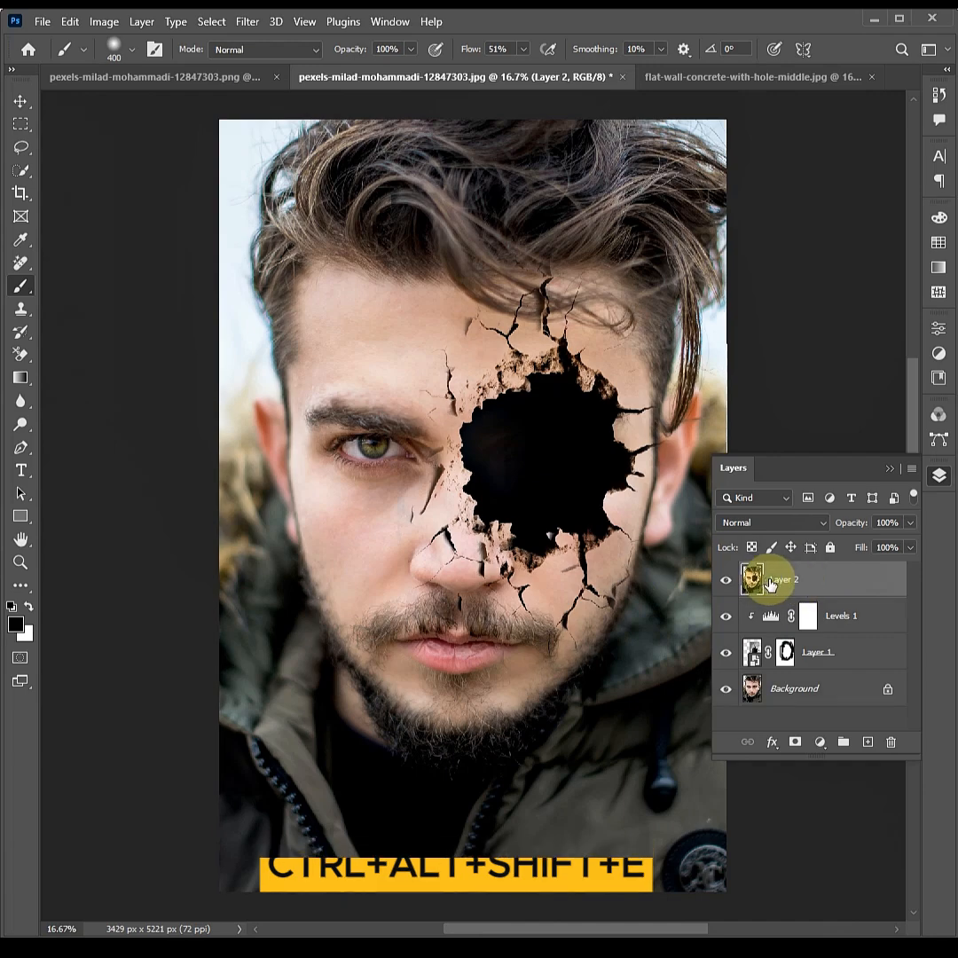
pyautogui.rightClick(769, 584)
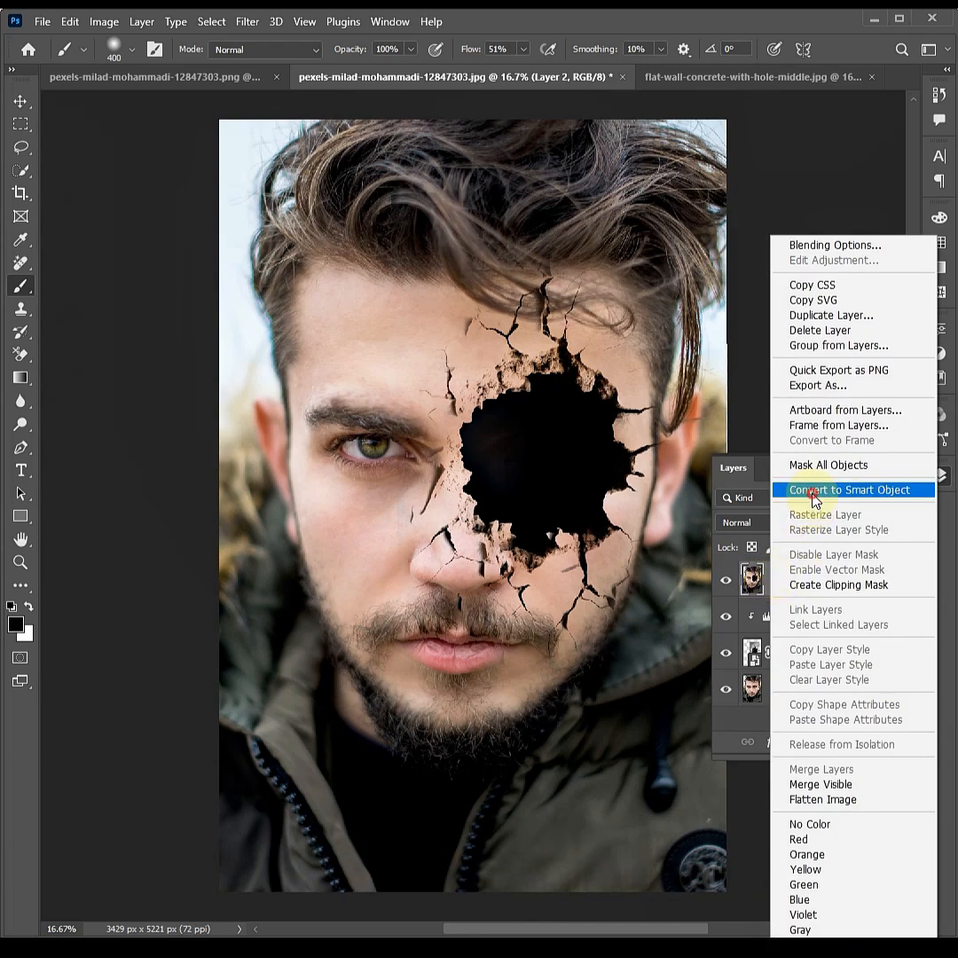
pyautogui.click(786, 492)
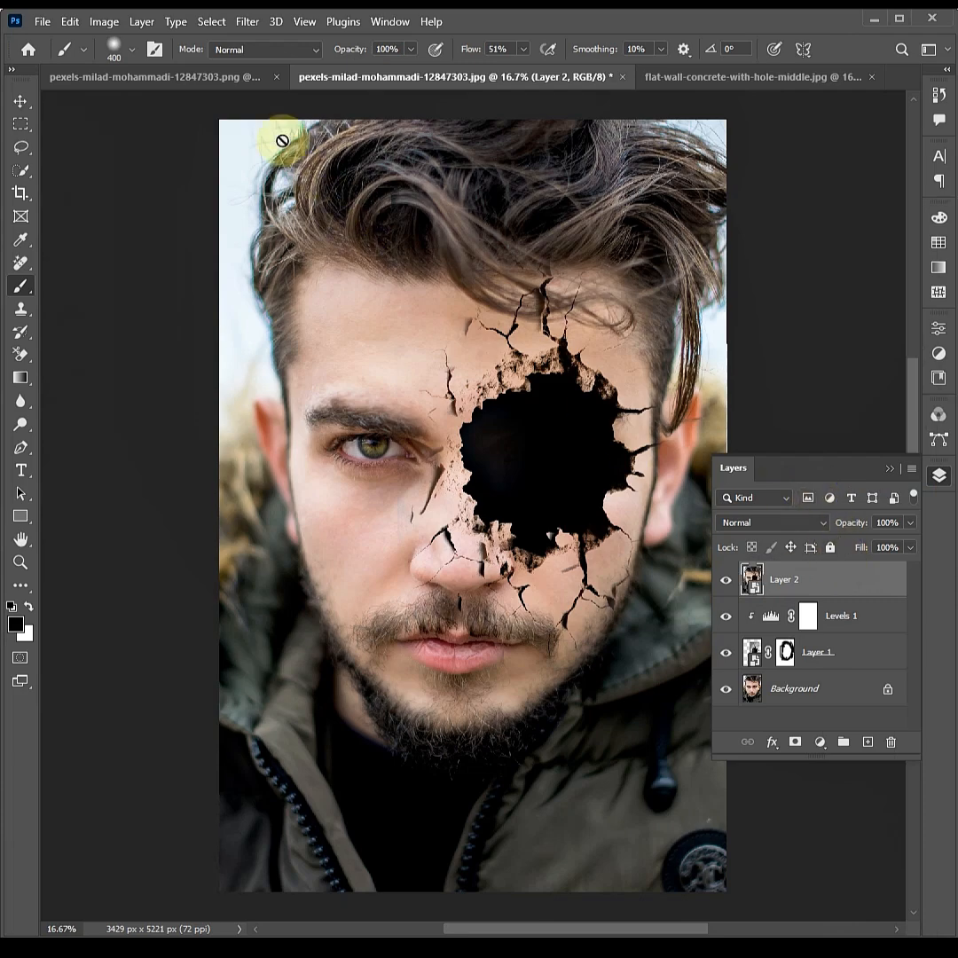
# - Start a Camera Raw Filter on the stamped smart object and set Tint to +9 and Contrast to +8
pyautogui.click(246, 23)
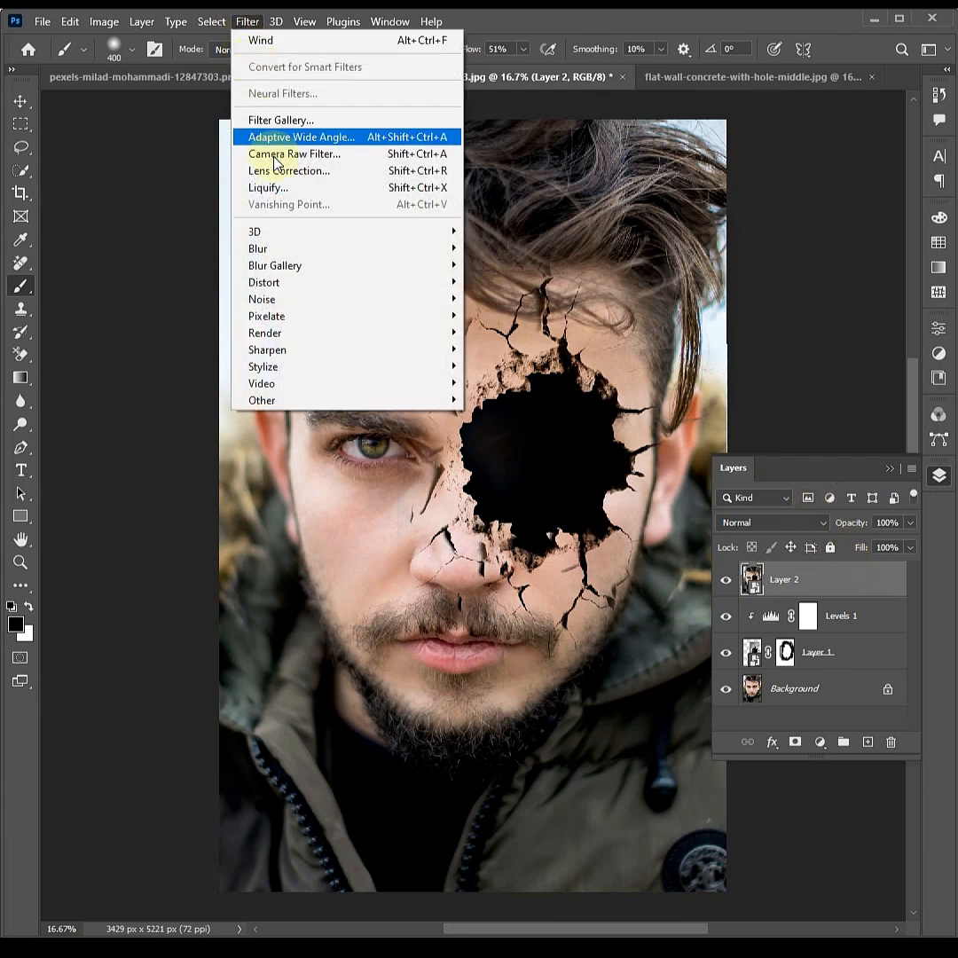
pyautogui.click(279, 156)
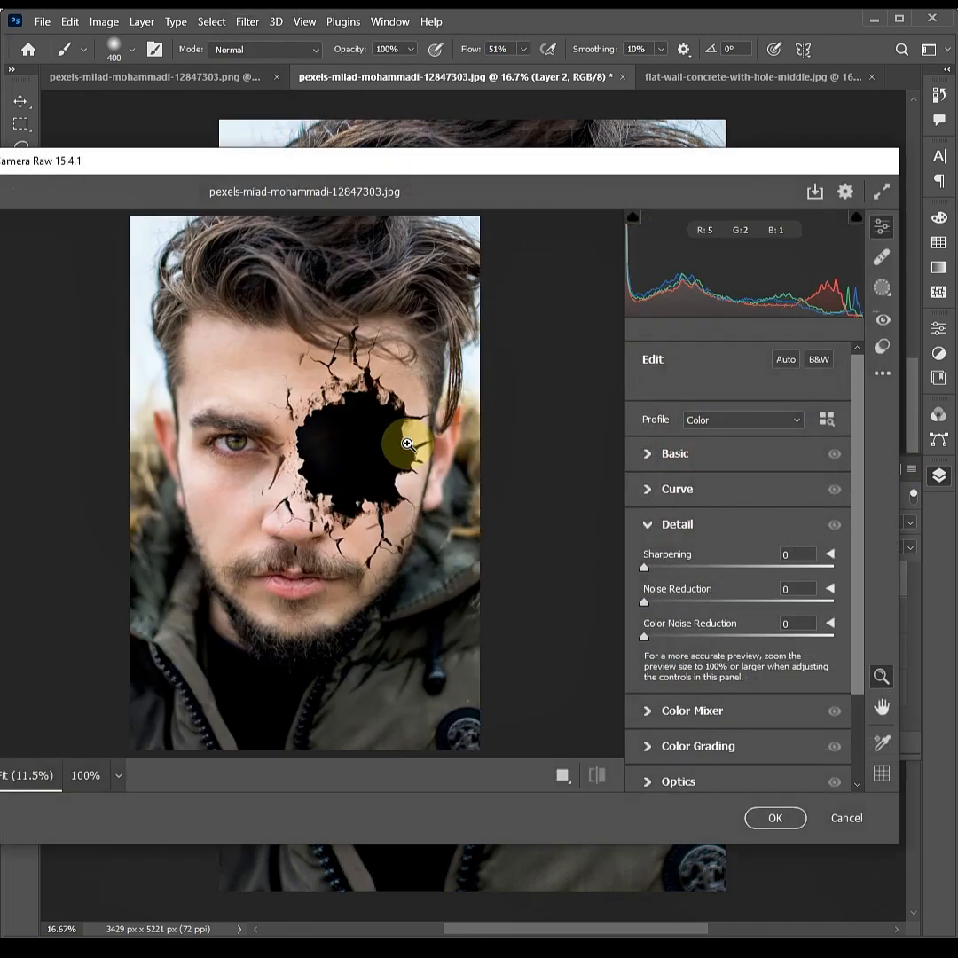
pyautogui.moveTo(321, 163); pyautogui.dragTo(363, 159)
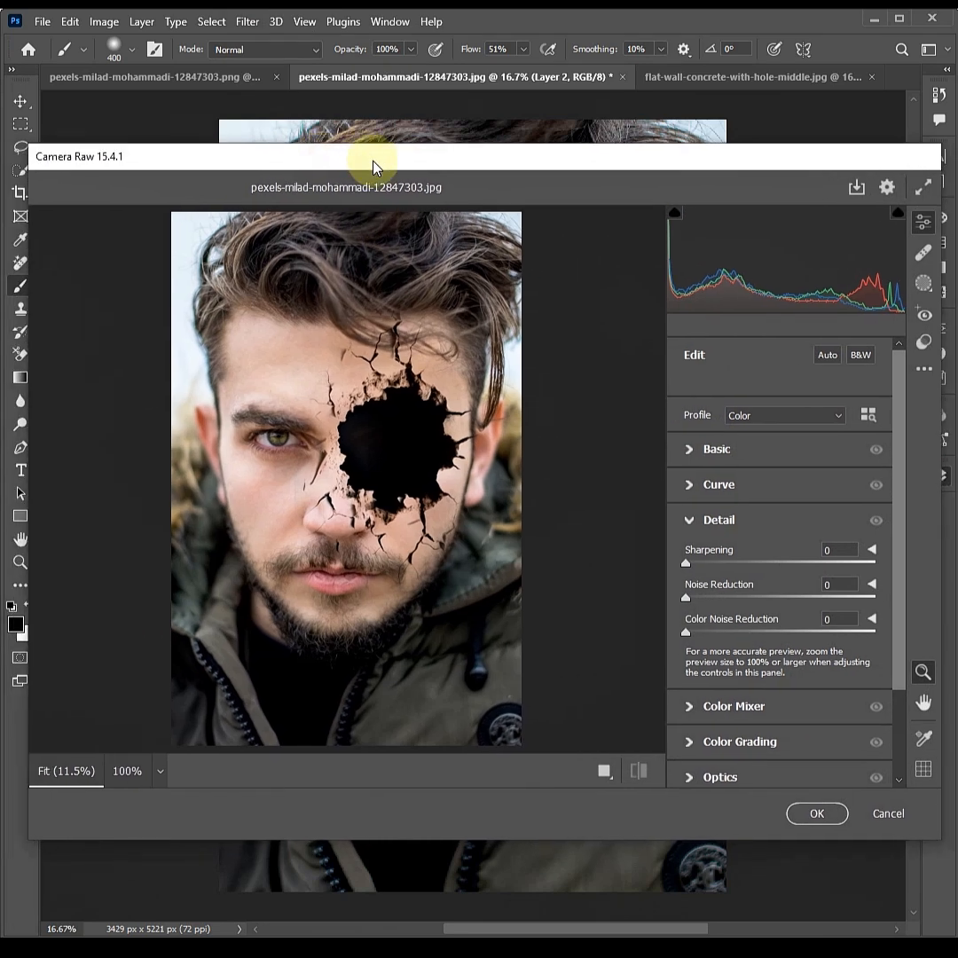
pyautogui.click(693, 453)
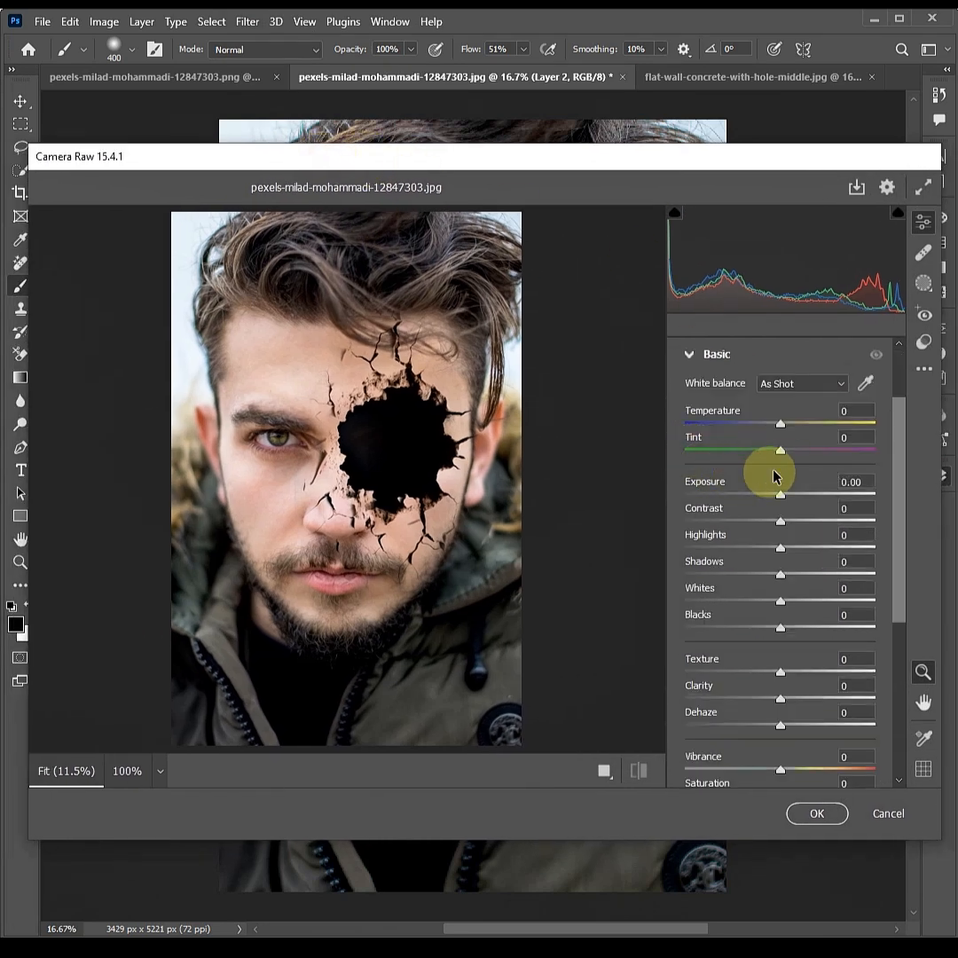
pyautogui.moveTo(780, 452); pyautogui.dragTo(788, 454)
pyautogui.moveTo(781, 522); pyautogui.dragTo(789, 530)
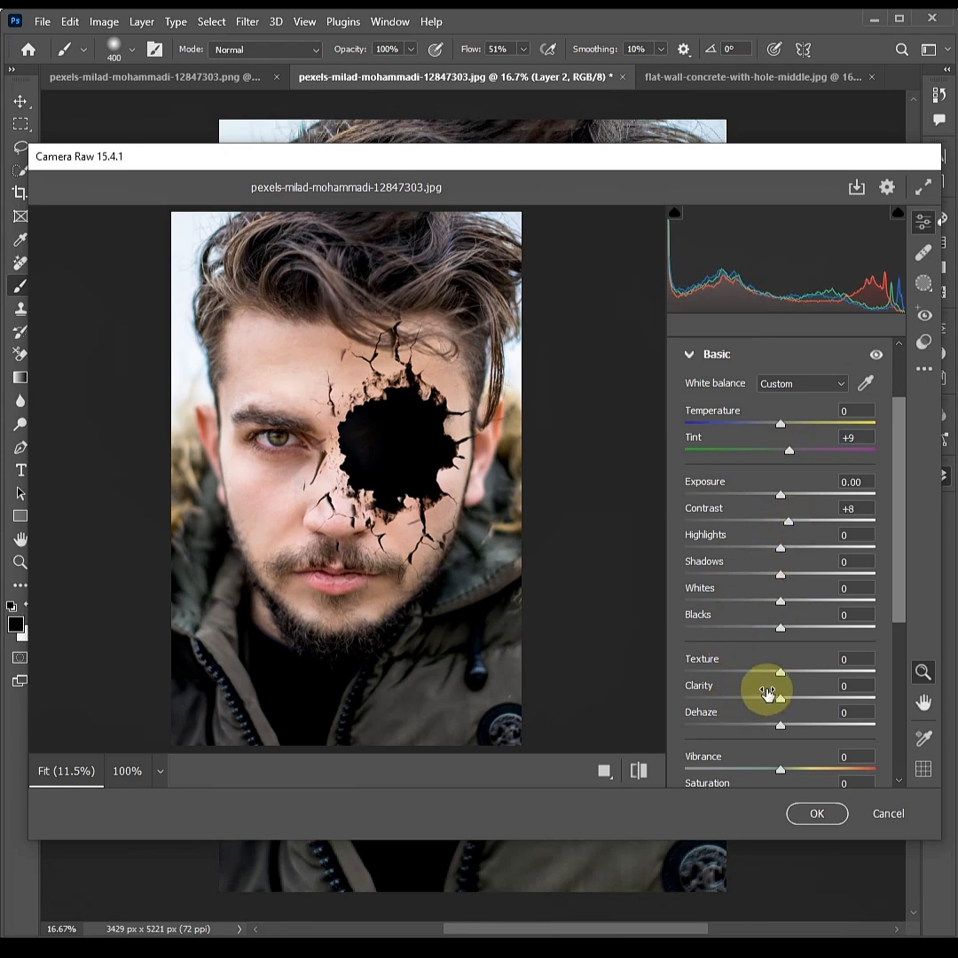
# - Set Blacks to -15, raise Vibrance slightly, and apply the Camera Raw Filter to the smart object
pyautogui.moveTo(780, 627); pyautogui.dragTo(767, 631)
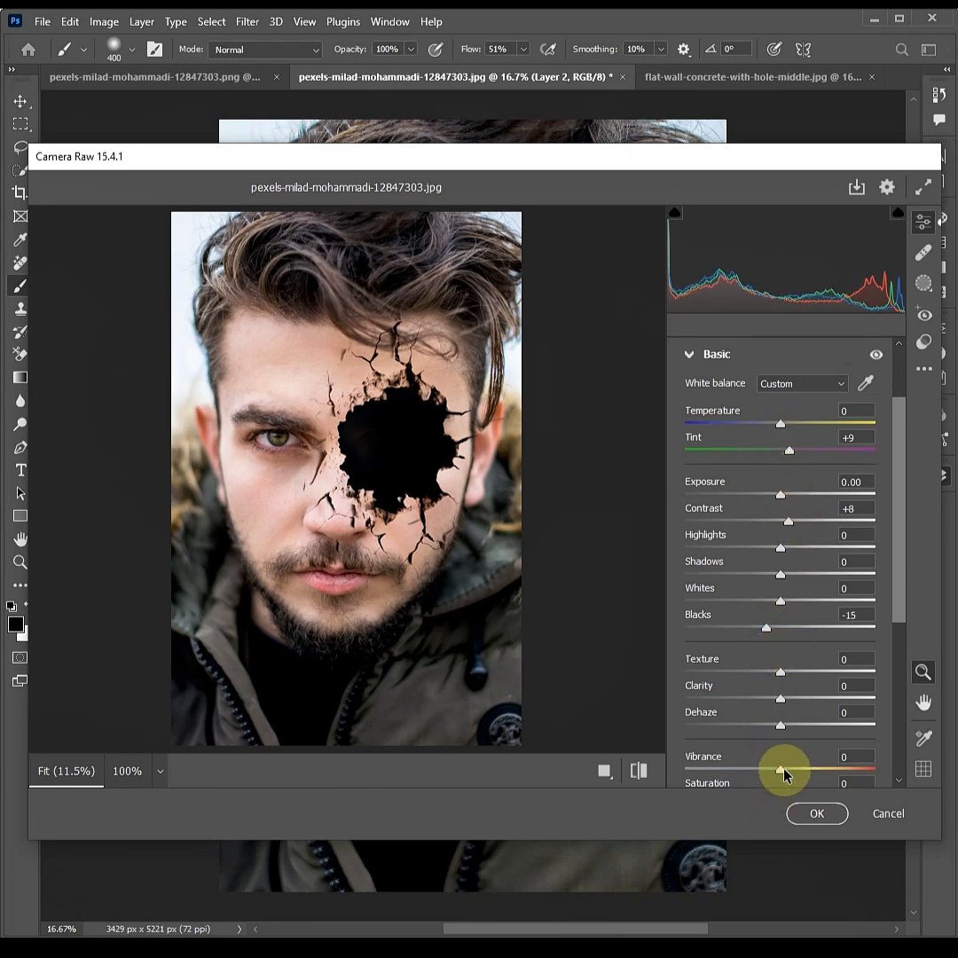
pyautogui.moveTo(782, 769); pyautogui.dragTo(786, 774)
pyautogui.click(811, 814)
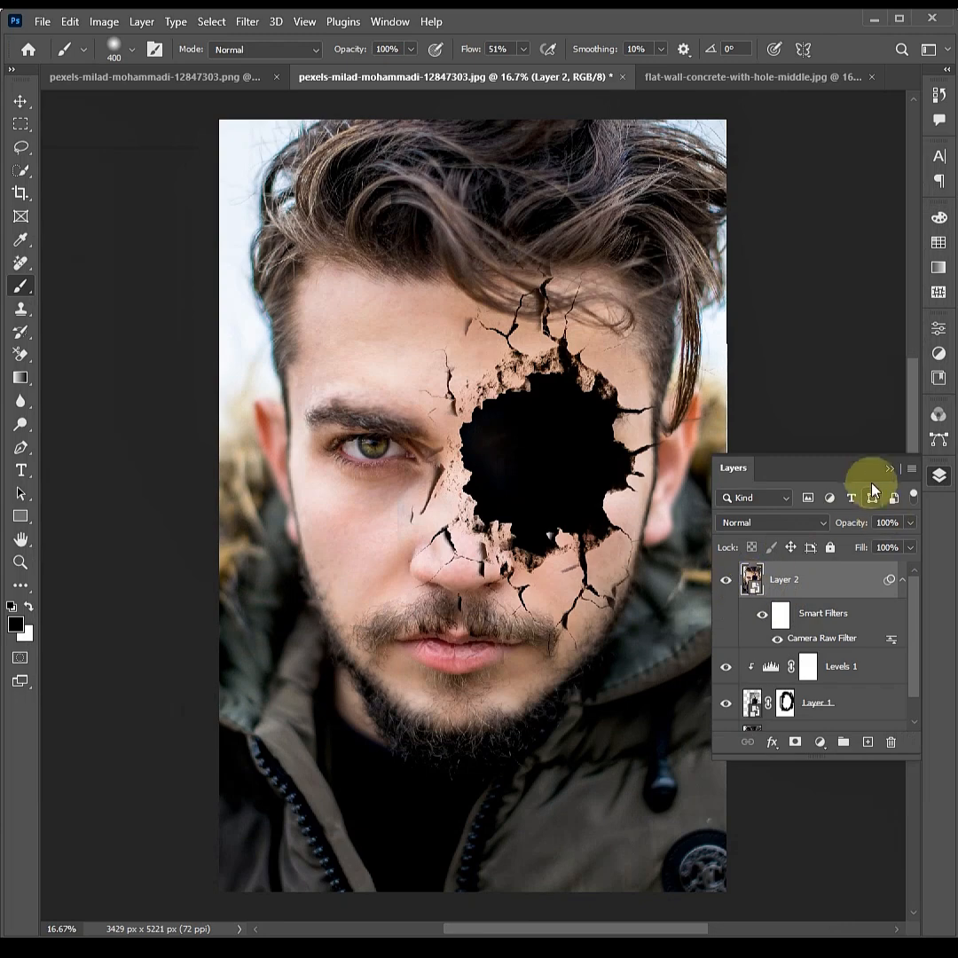
pyautogui.click(888, 471)
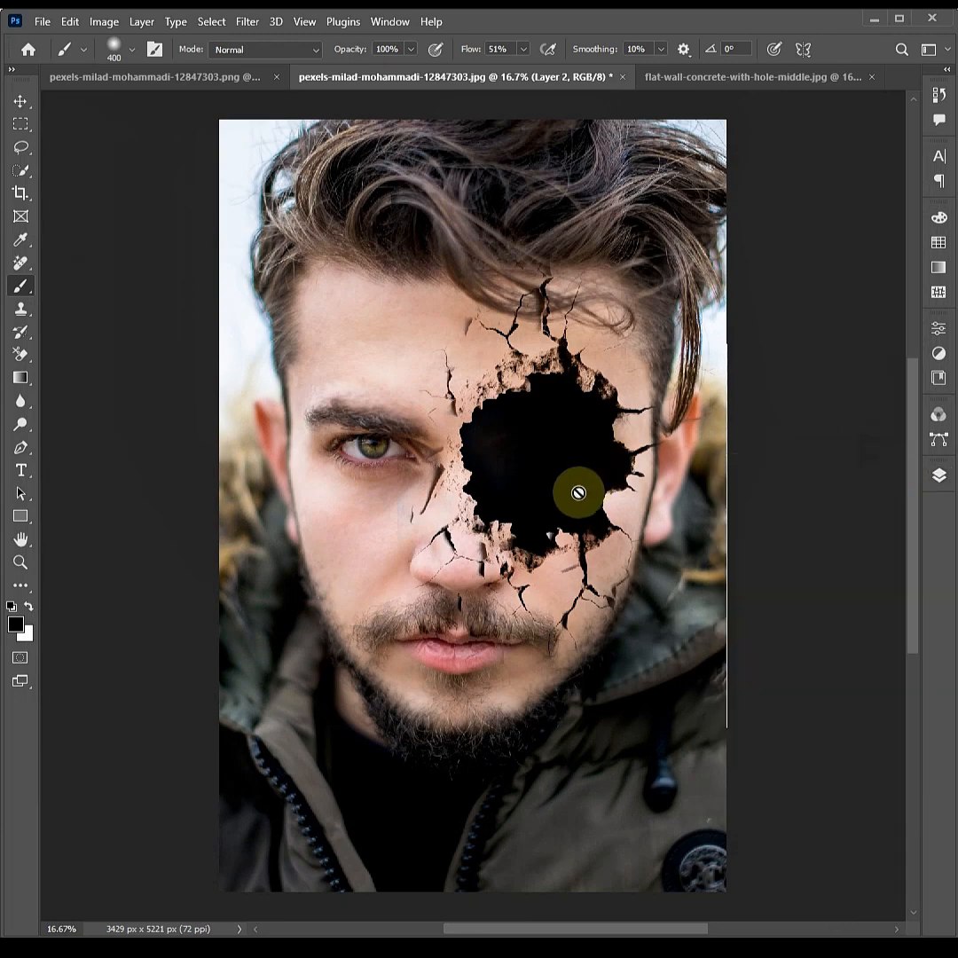